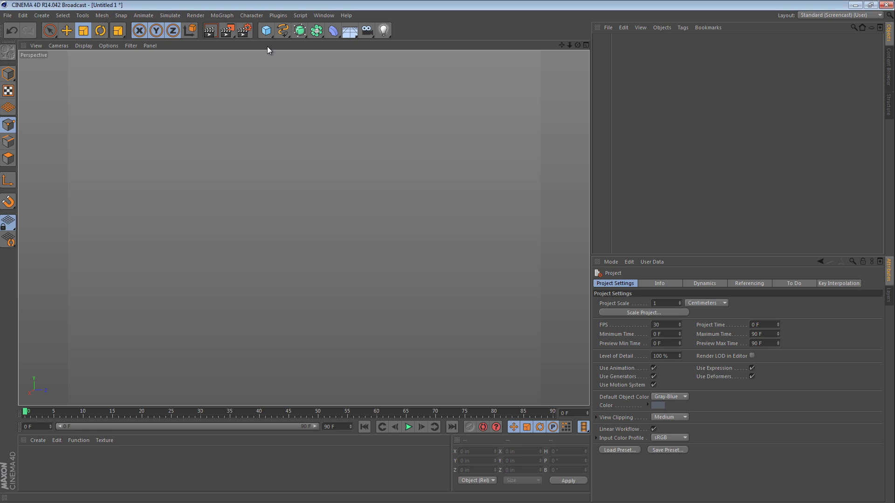
Draw a four-point Bezier spline in the Right view that curves down, up and back left.
key(F3)
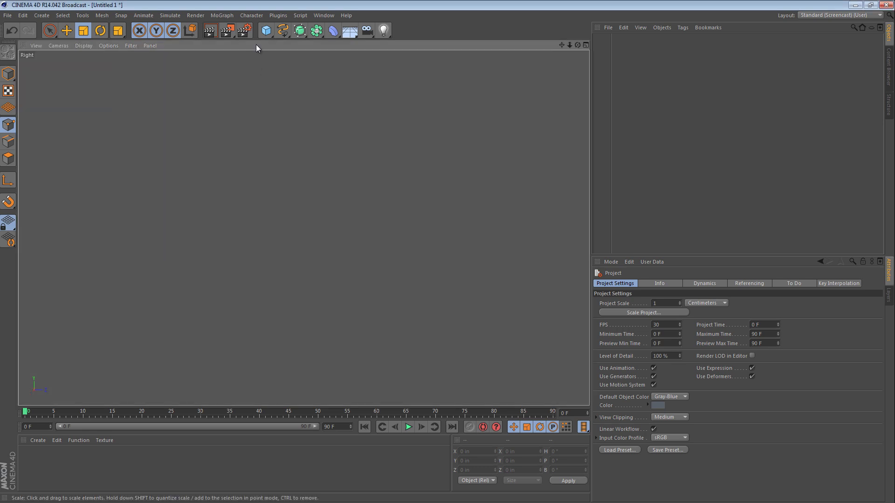
click(283, 30)
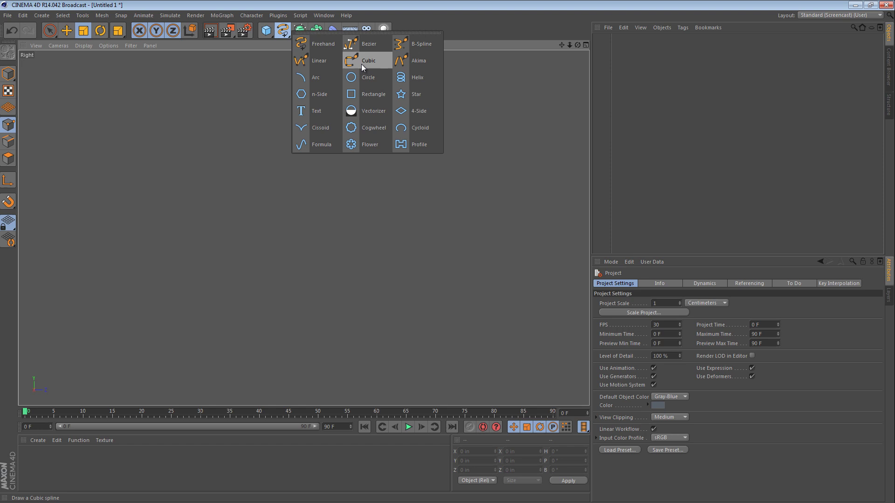
click(380, 44)
click(81, 225)
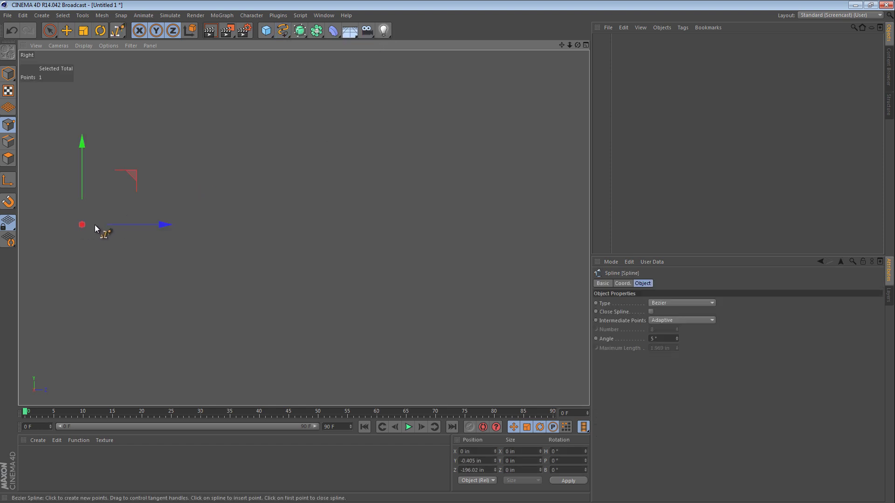
drag(254, 305, 301, 311)
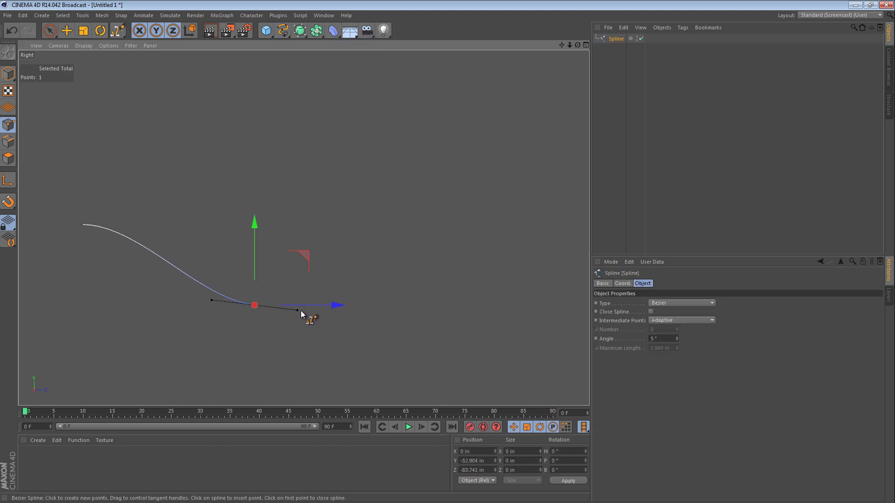
drag(406, 240, 413, 205)
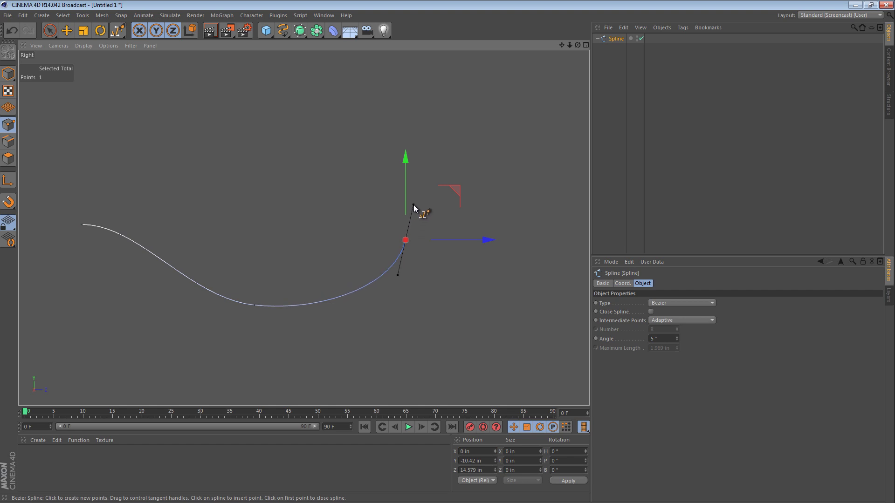
drag(339, 131, 300, 124)
Adjust the tangents of the start, second and third points to smooth the curve into an S-hook.
key(e)
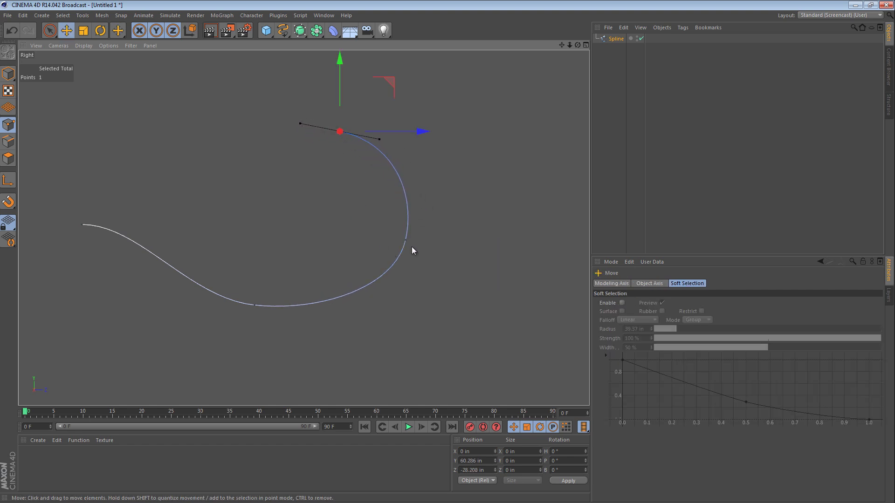
click(406, 239)
drag(413, 204, 417, 207)
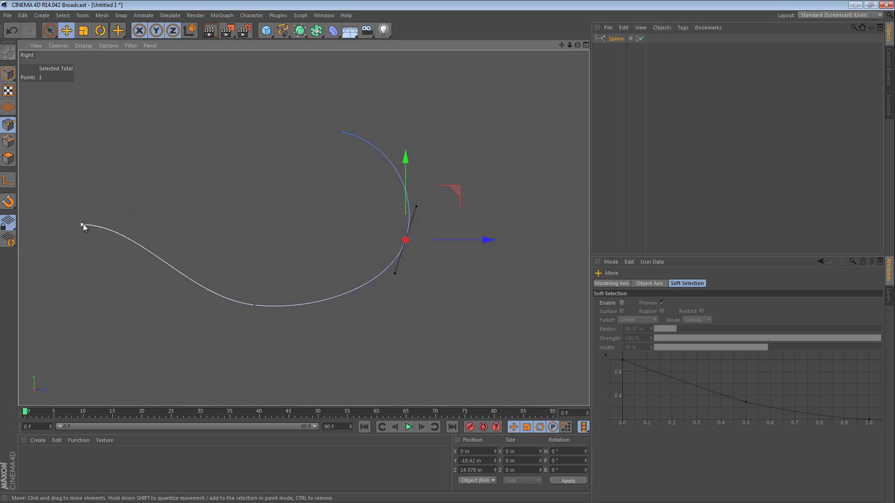
drag(83, 224, 168, 226)
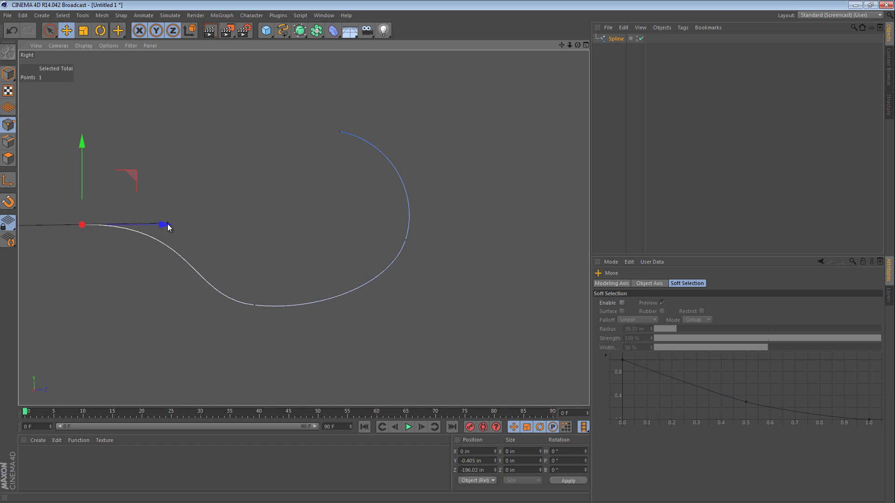
click(255, 305)
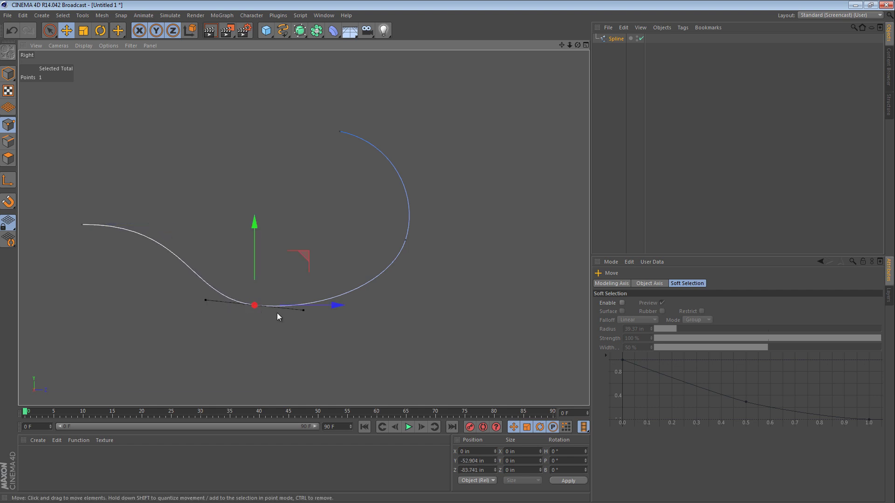
drag(304, 311, 296, 320)
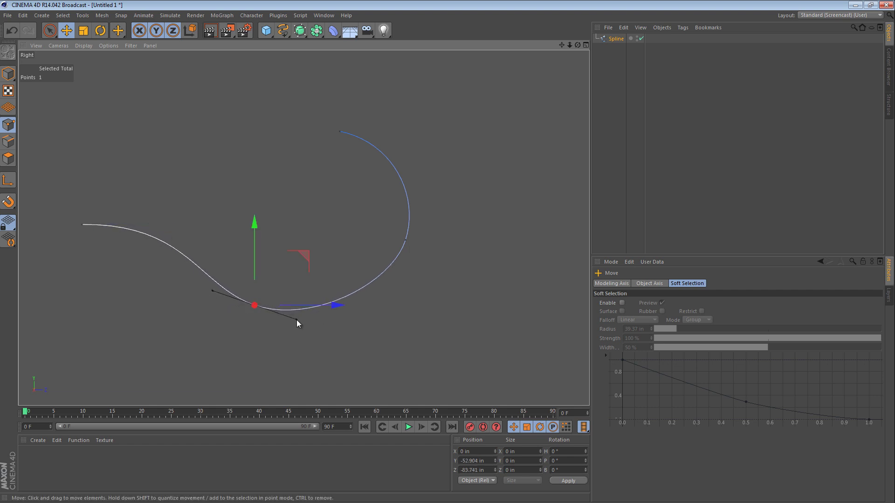
click(260, 334)
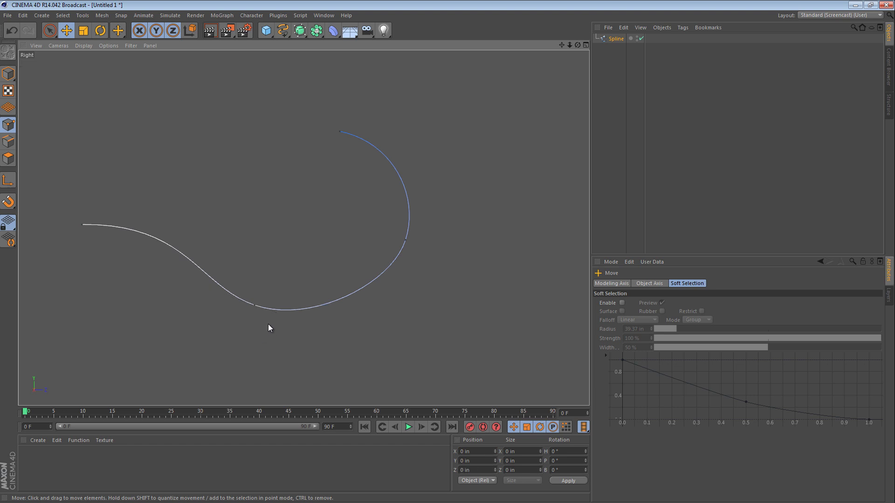
In perspective, add an n-Side polygon and scale it down to about 8% size.
key(F1)
mouse_move(350, 215)
alt+mouse_down()
mouse_move(474, 215)
mouse_move(306, 204)
mouse_move(400, 226)
mouse_move(354, 180)
alt+mouse_up()
drag(285, 33, 321, 95)
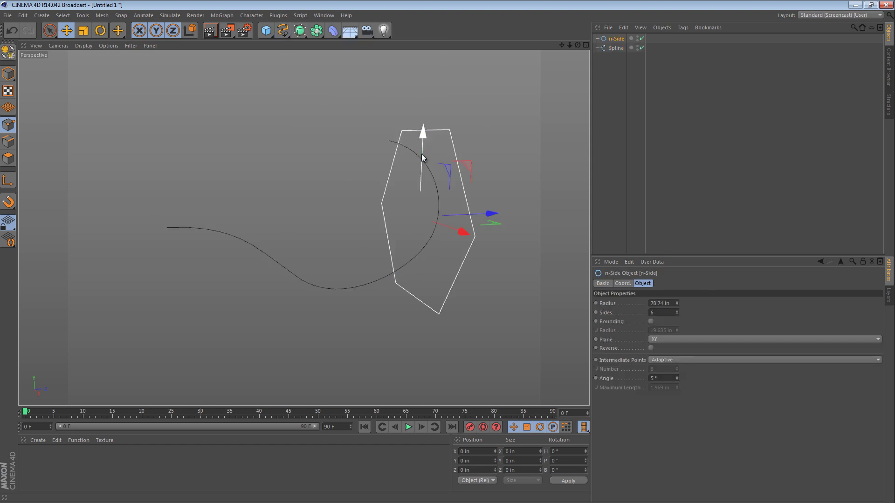
key(t)
drag(515, 150, 168, 227)
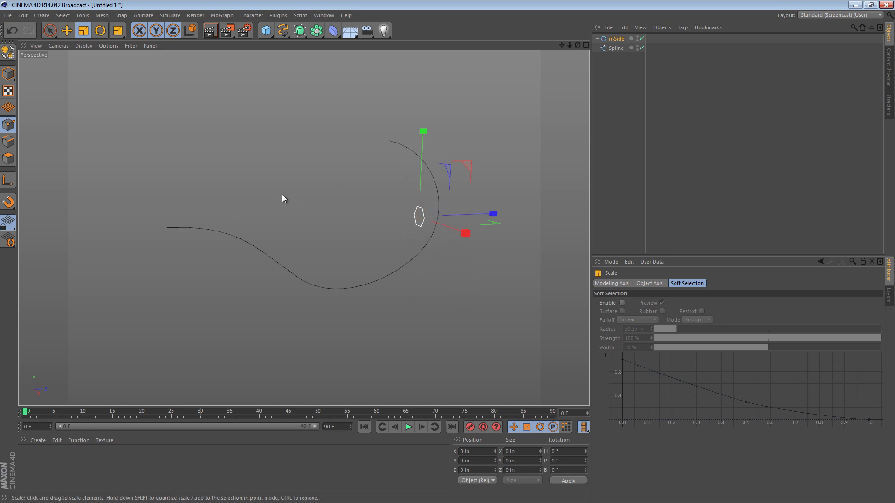
click(616, 38)
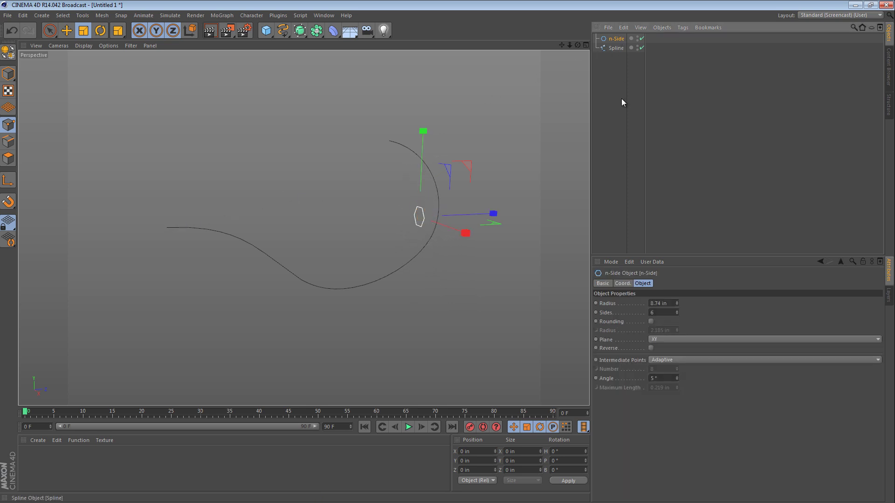
Set the n-Side polygon to 8 sides.
double_click(658, 313)
text(8)
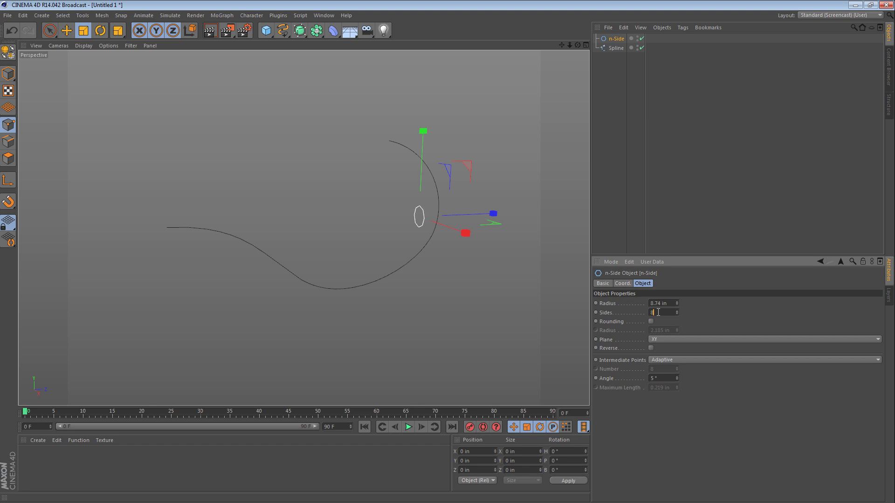
click(660, 214)
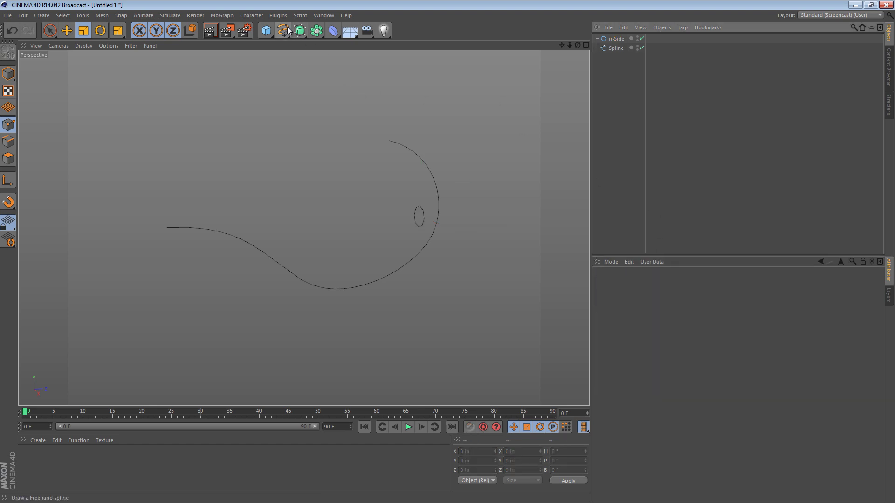
Add a Sweep NURBS and place the n-Side and Spline under it.
drag(300, 30, 336, 78)
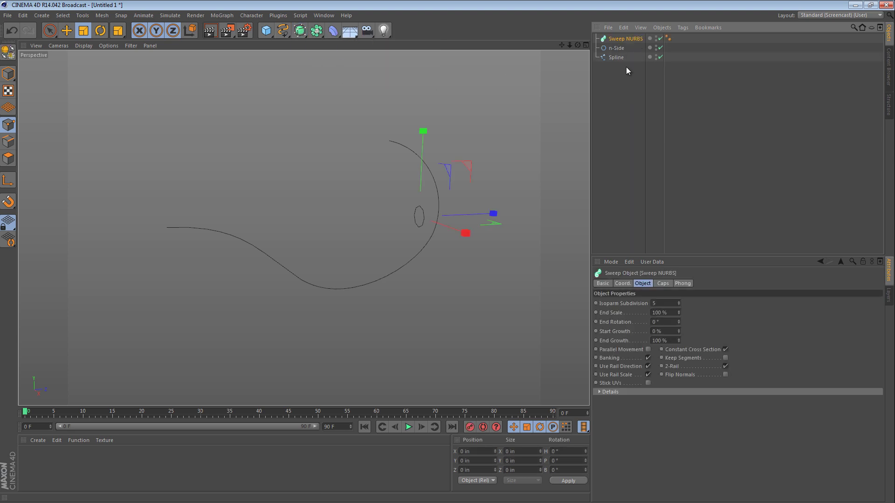
click(616, 48)
shift+click(616, 58)
drag(616, 57, 621, 38)
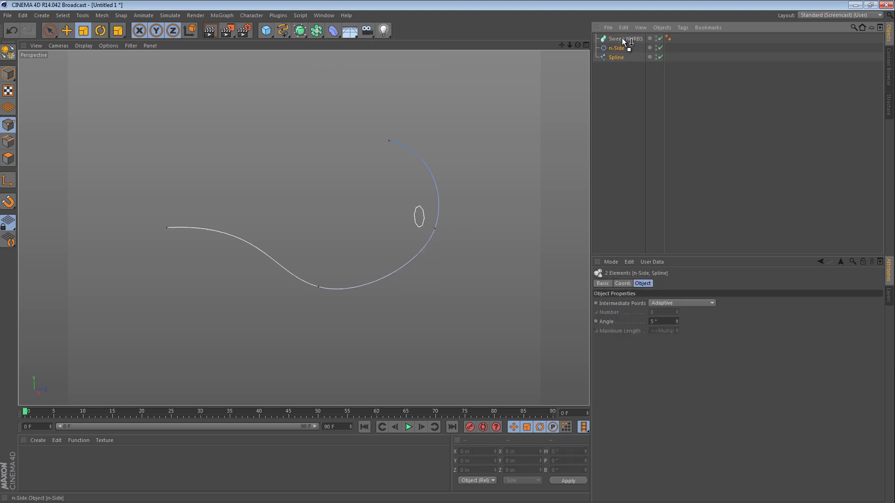
click(618, 108)
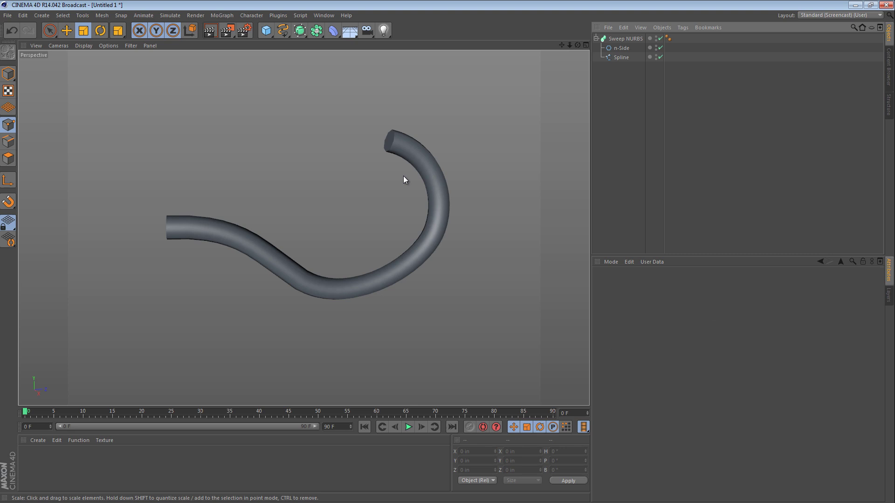
Apply a new yellow material (H 48°, S 84%, V 95%) to the Sweep NURBS tube.
double_click(46, 448)
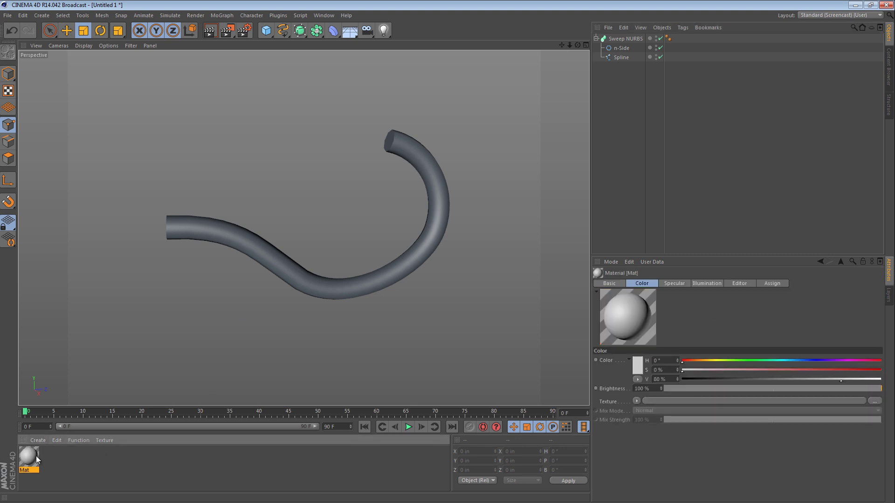
click(708, 359)
drag(718, 370, 849, 370)
drag(32, 459, 626, 40)
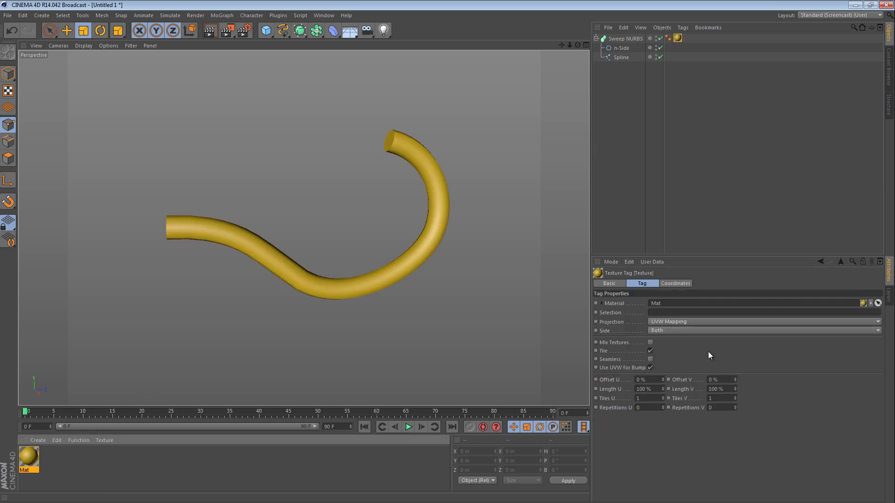
click(29, 458)
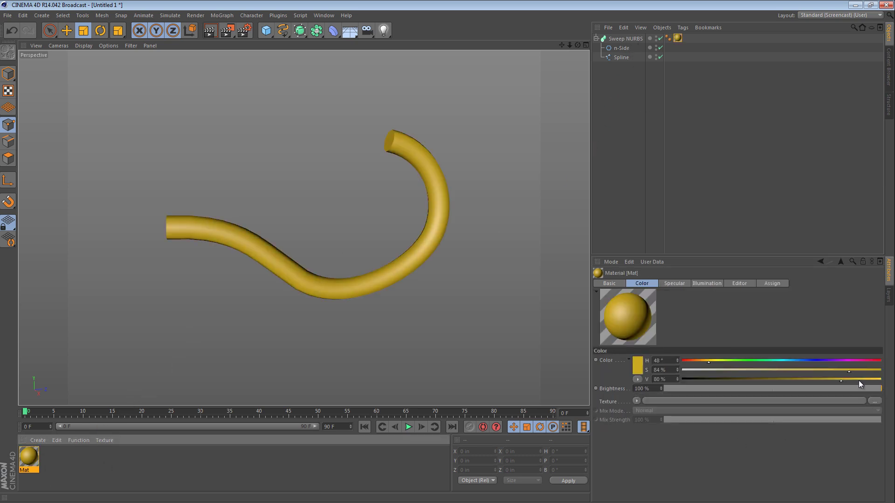
drag(855, 379, 872, 380)
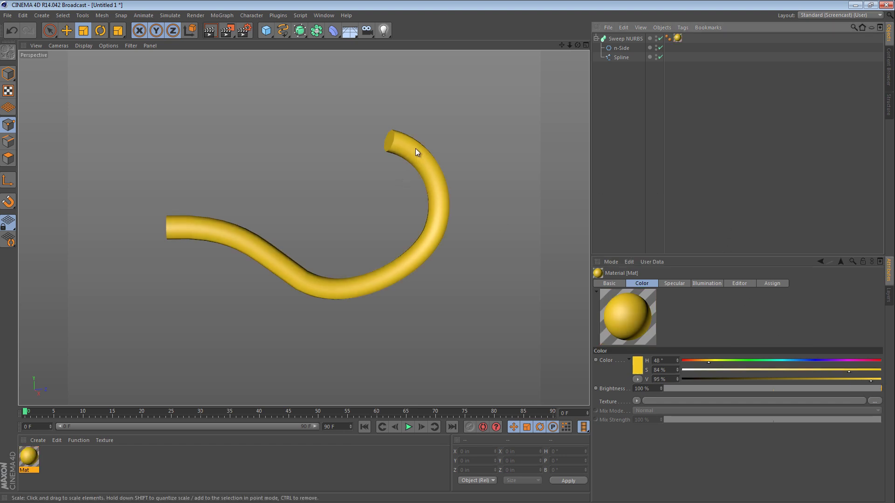
drag(415, 148, 443, 116)
In the four-view layout, move a Spline point to Y -47.89 in, Z -75.594 in.
click(621, 57)
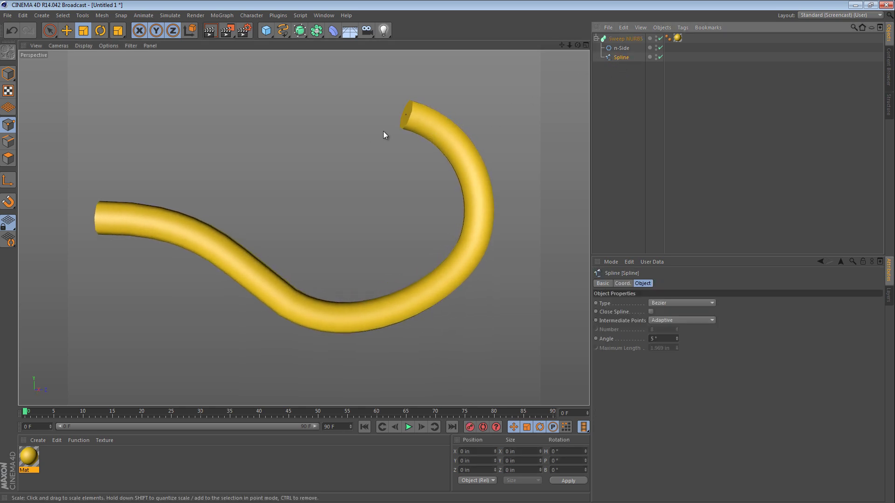
middle_click(338, 173)
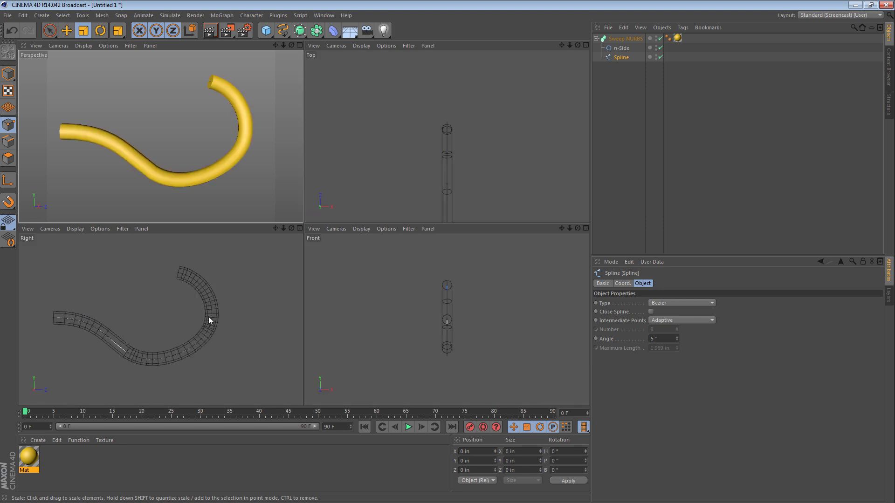
key(e)
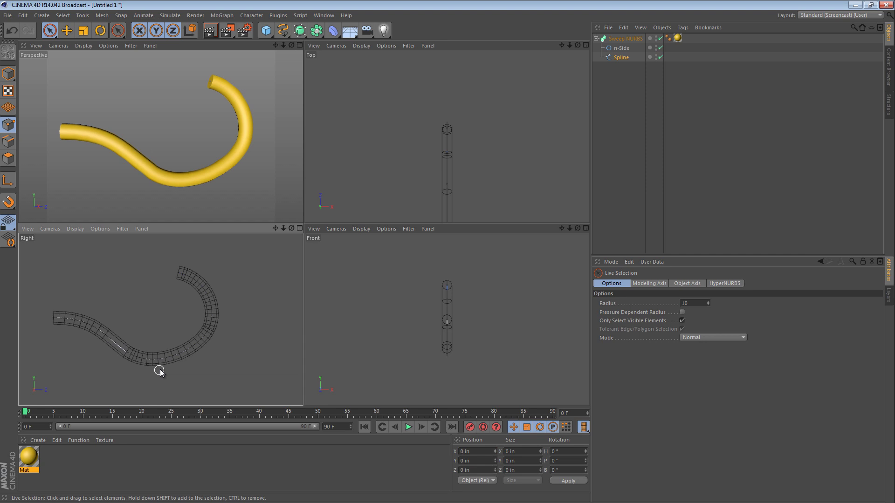
click(137, 357)
mouse_move(142, 370)
mouse_down()
mouse_move(154, 375)
mouse_move(135, 365)
mouse_move(148, 366)
mouse_up()
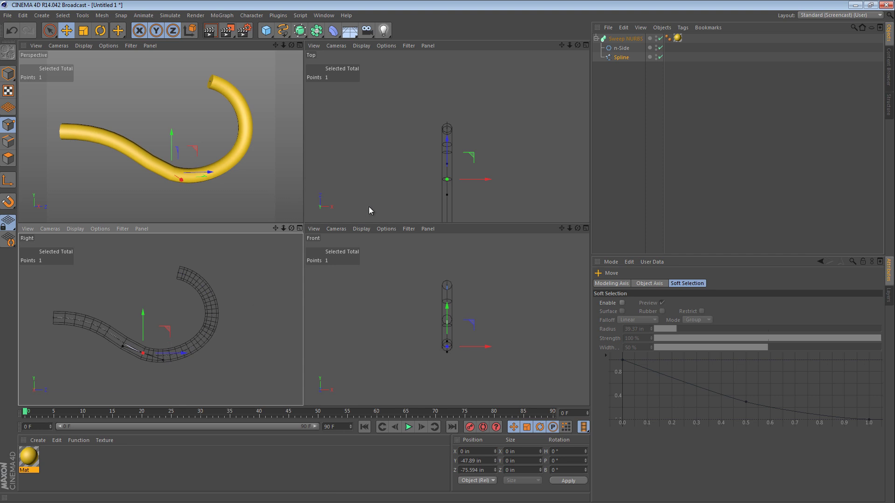
Show the Spline's Object settings and zoom and pan the side view to frame the tube.
click(619, 58)
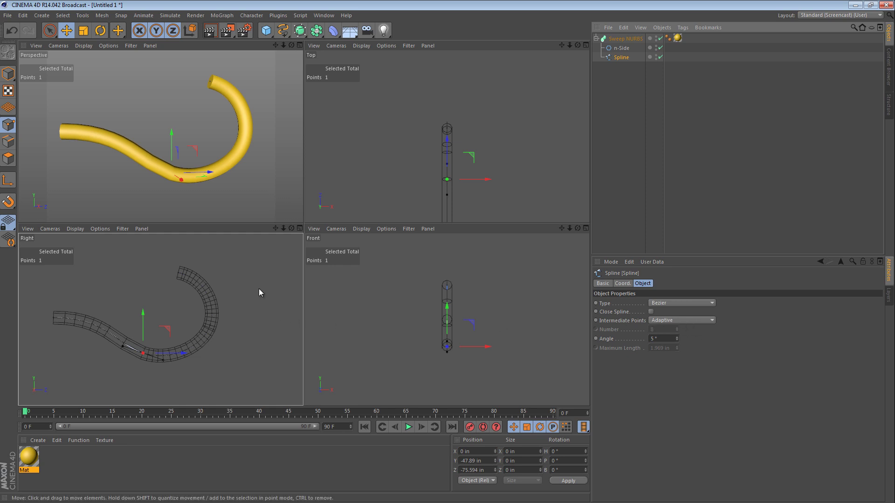
scroll(174, 325, up, 5)
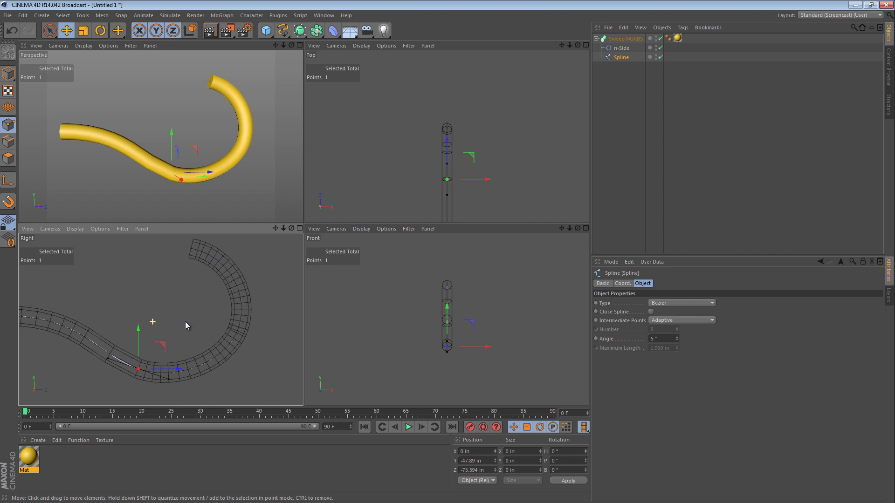
middle_drag(214, 314, 254, 316)
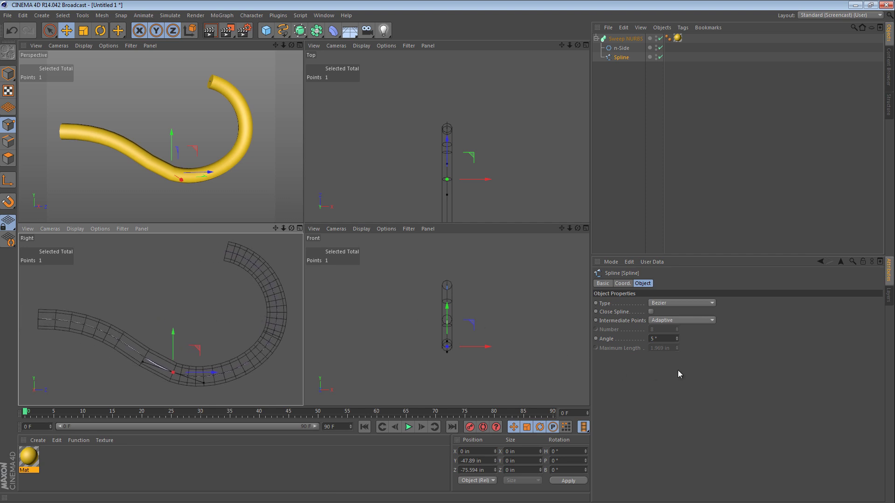
Set the spline's adaptive Angle to 15°.
click(664, 339)
click(662, 339)
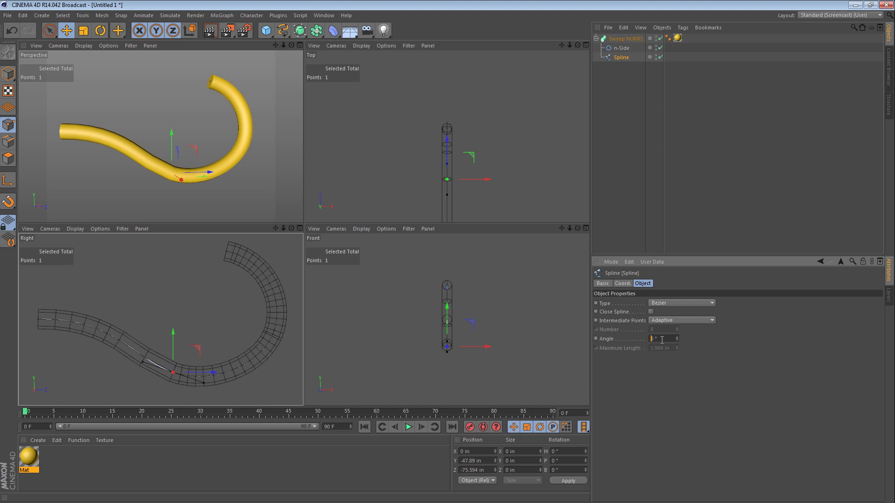
text(1)
key(Return)
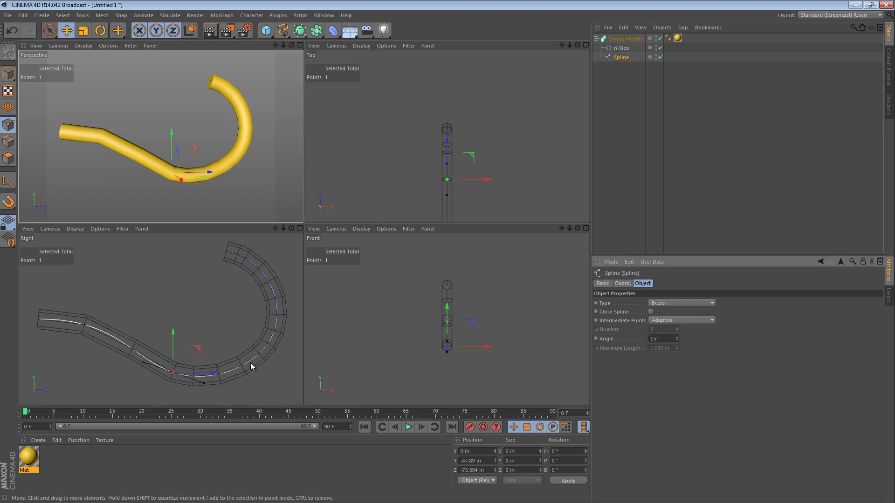
Test-move and rotate a spline point, undo the rotation, and return the point to its place.
click(185, 379)
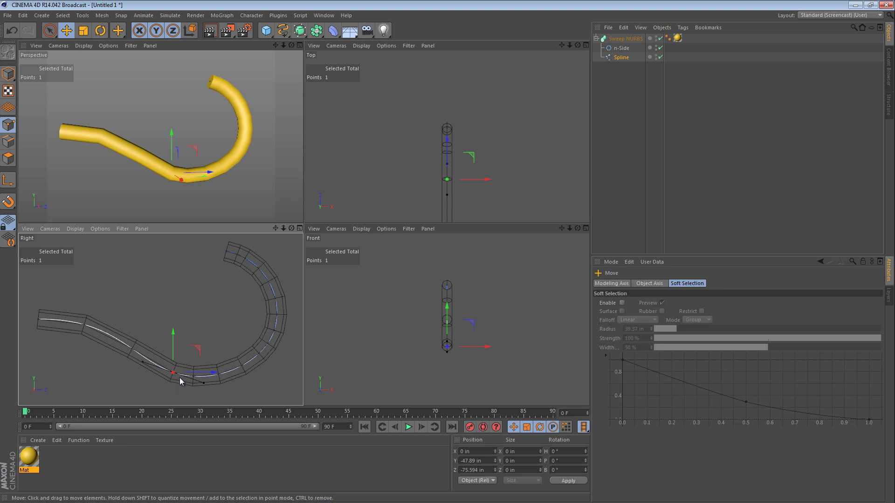
drag(177, 391, 183, 357)
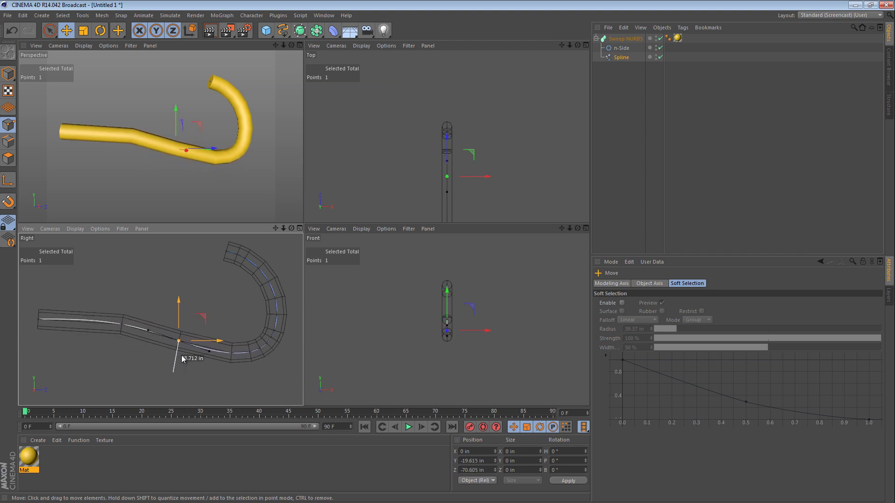
key(r)
mouse_move(263, 379)
mouse_down()
mouse_move(288, 345)
mouse_move(269, 362)
mouse_up()
key(ctrl+z)
key(e)
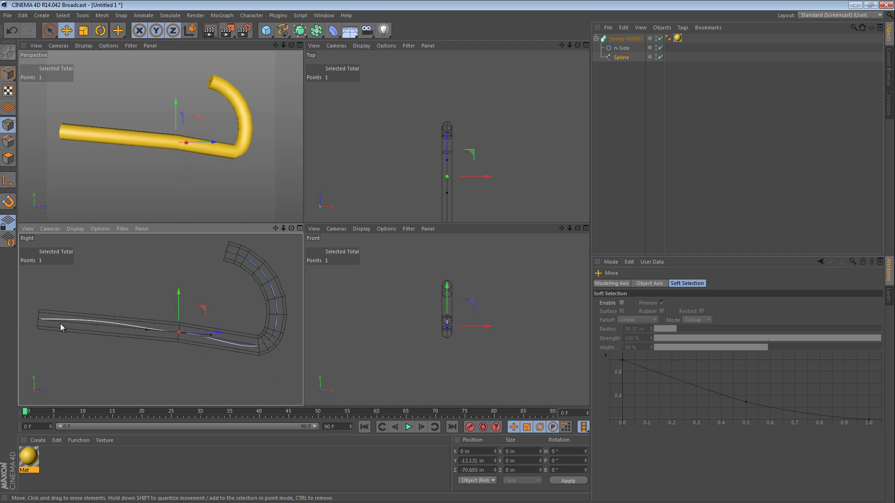
drag(210, 360, 247, 362)
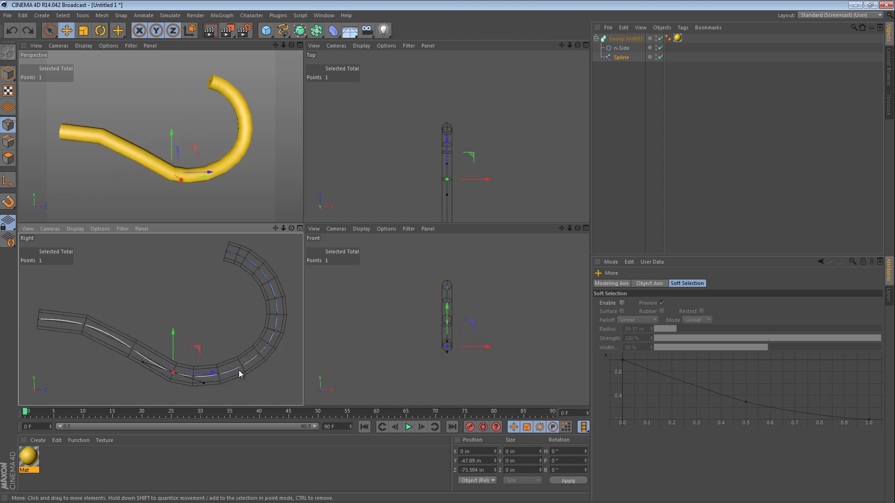
Maximize the side view, select all spline points, and lower the Angle from 15° to 10°.
middle_click(232, 334)
scroll(330, 279, down, 2)
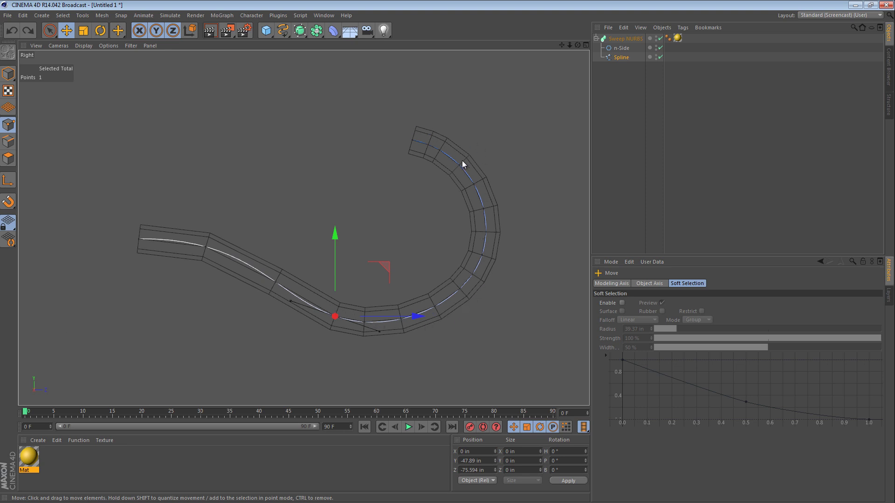
key(ctrl+a)
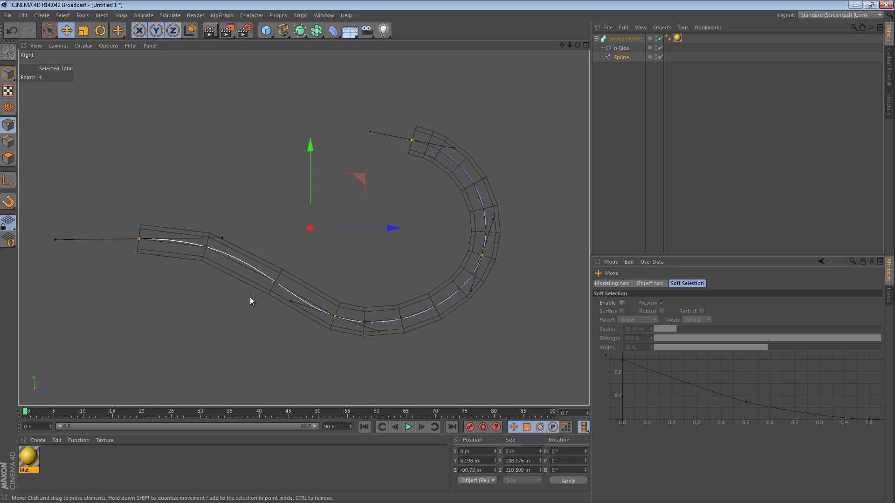
click(621, 57)
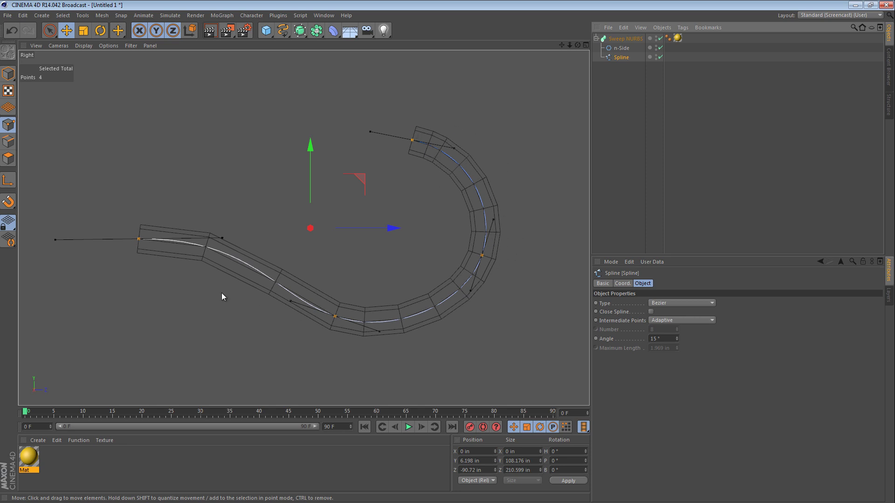
click(666, 338)
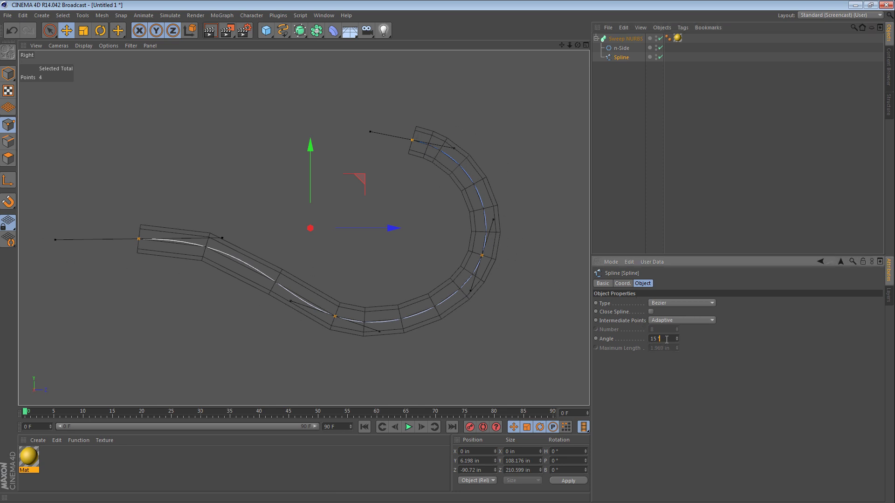
key(Down)
key(Down)
key(Down)
key(Down)
key(Down)
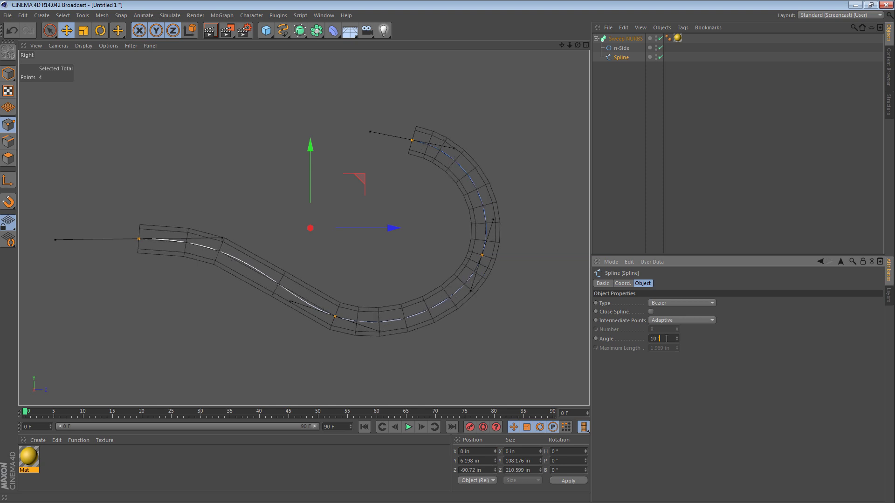
Confirm the 10° angle and drag two tangent handles to reshape the curve.
key(Return)
click(221, 240)
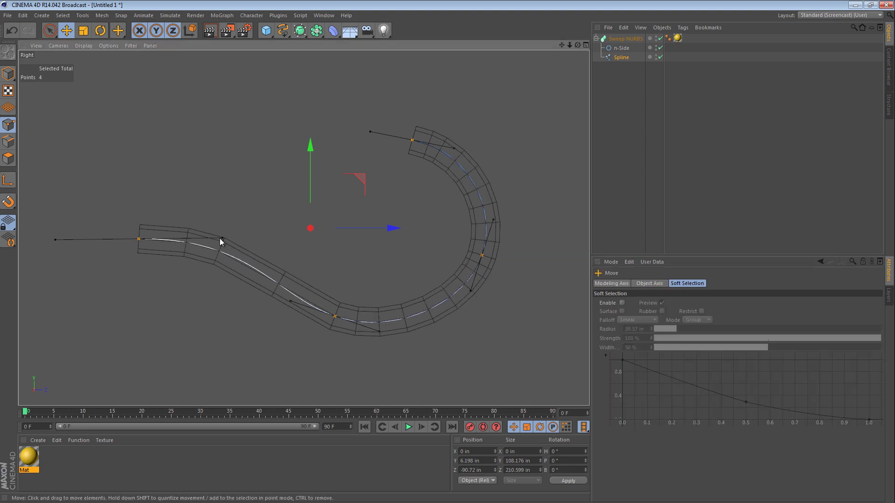
drag(290, 302, 275, 287)
drag(223, 236, 220, 254)
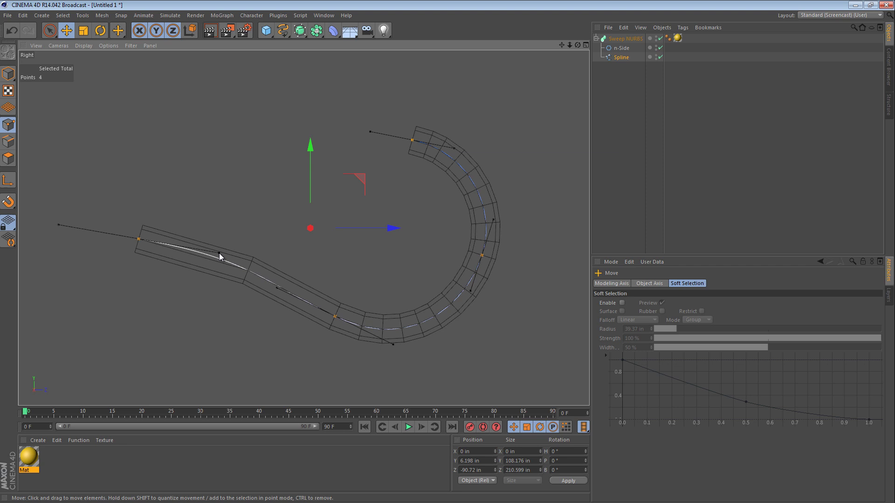
Move and rotate the top end point to Y 47.414 in, Z -20.771 in, then view in perspective.
click(412, 140)
drag(413, 174, 428, 198)
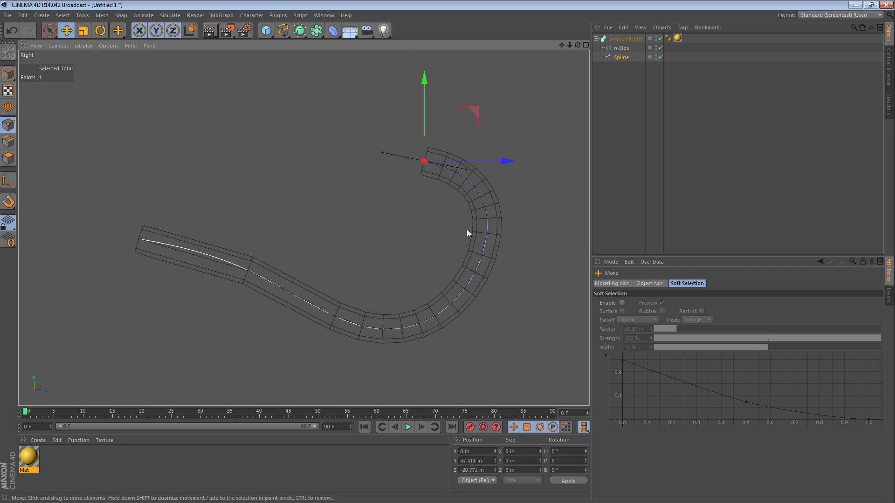
key(r)
drag(468, 233, 522, 178)
key(e)
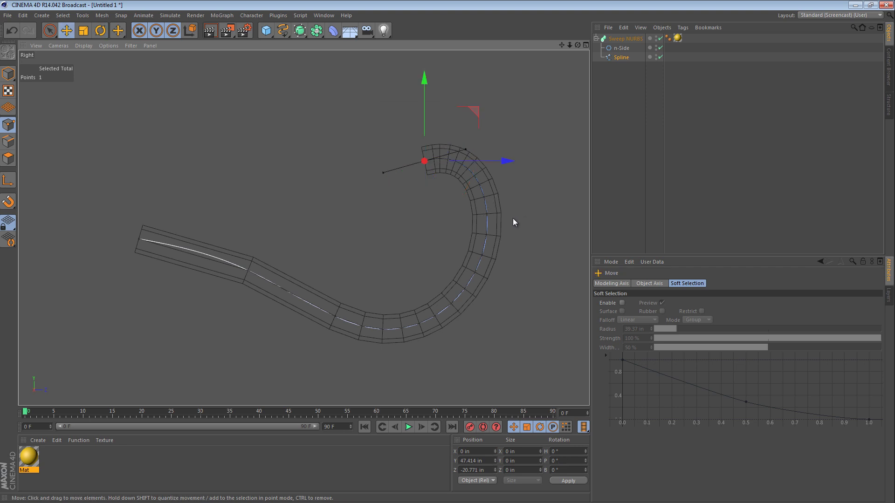
key(F1)
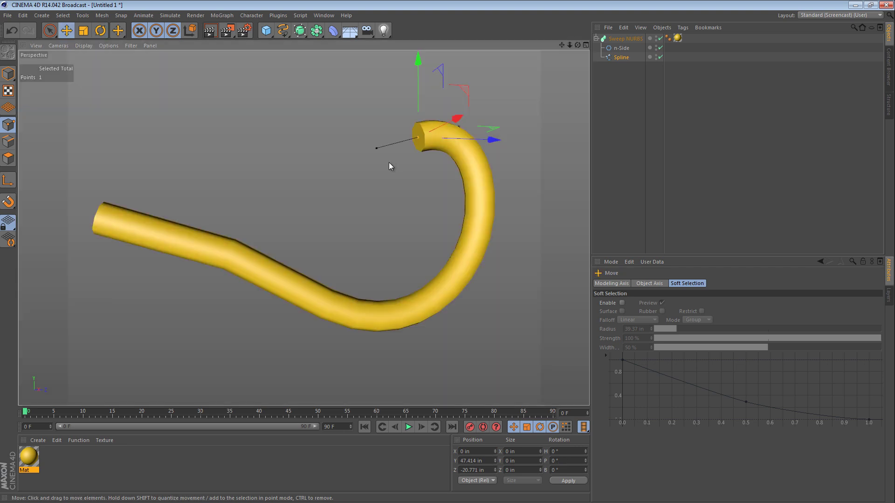
alt+middle_drag(456, 138, 501, 129)
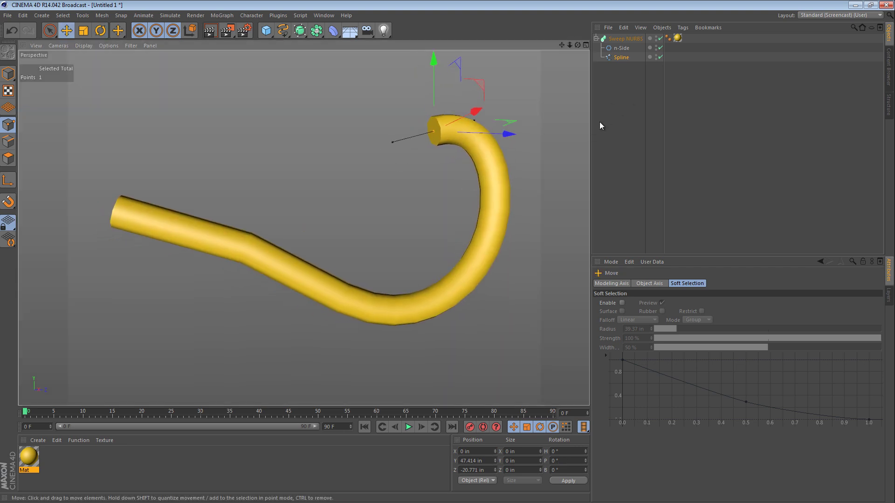
Drag the Spline out of the Sweep NURBS to the top level and switch the Sweep NURBS off.
click(619, 56)
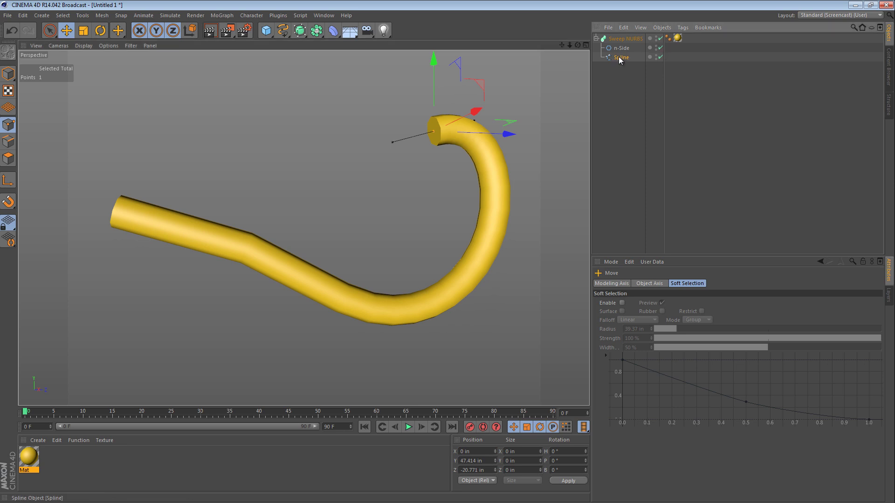
drag(613, 100, 617, 94)
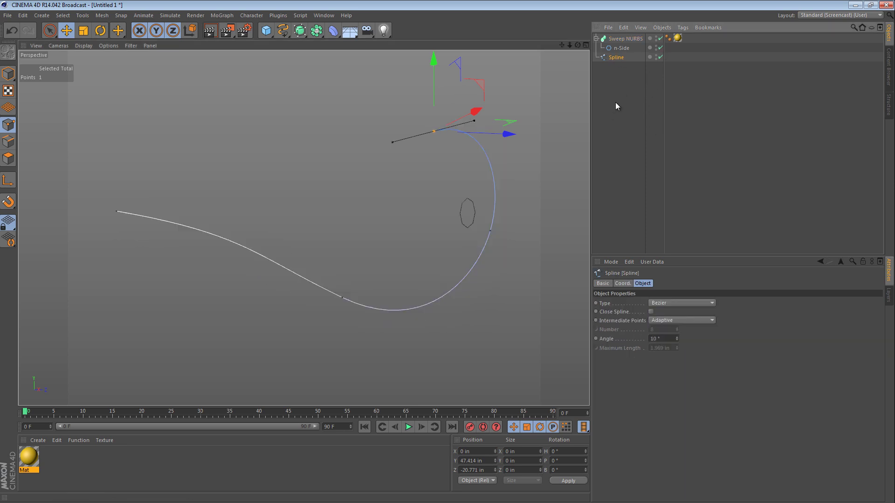
click(657, 37)
click(657, 36)
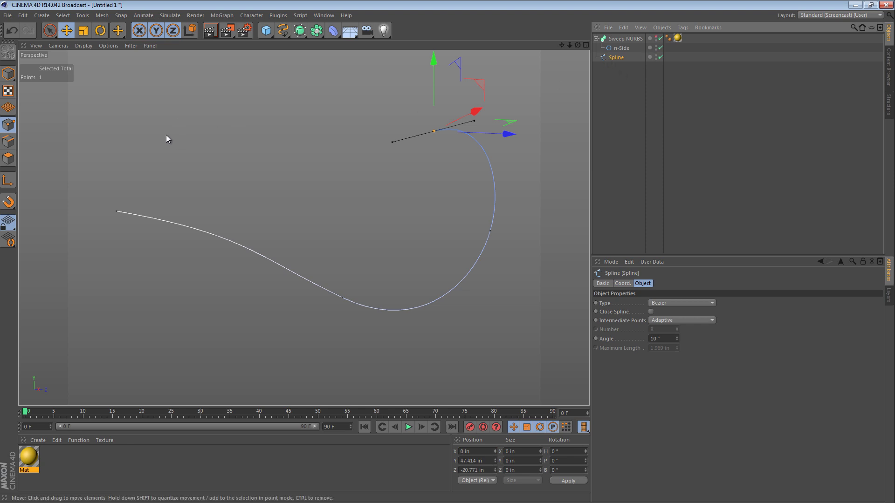
key(ctrl+a)
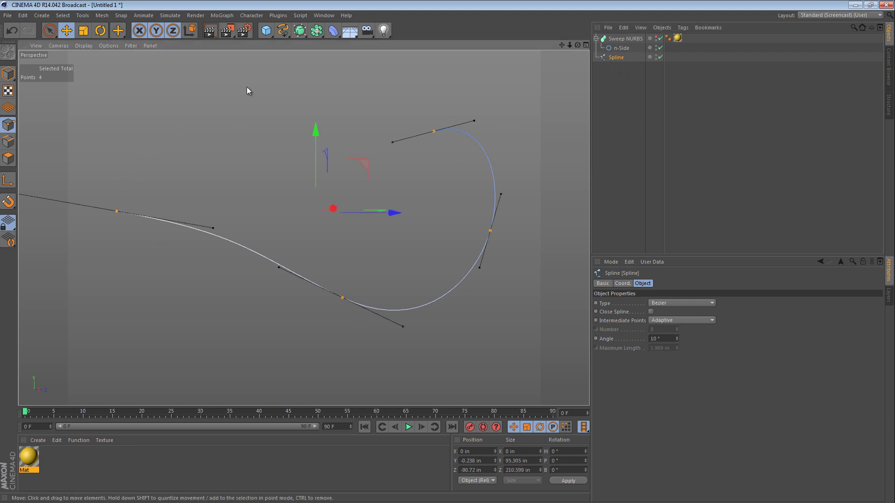
click(392, 112)
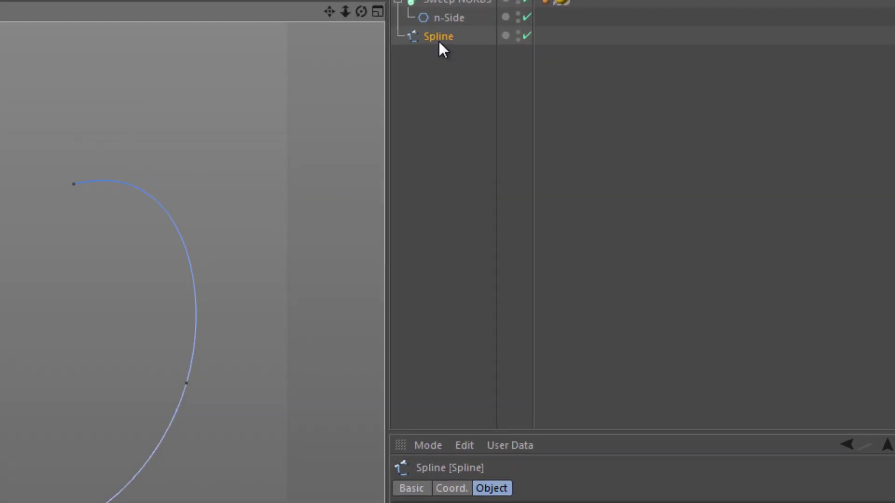
Apply Current State to Object to the Spline, then select the new Linear spline's 24 points.
right_click(440, 41)
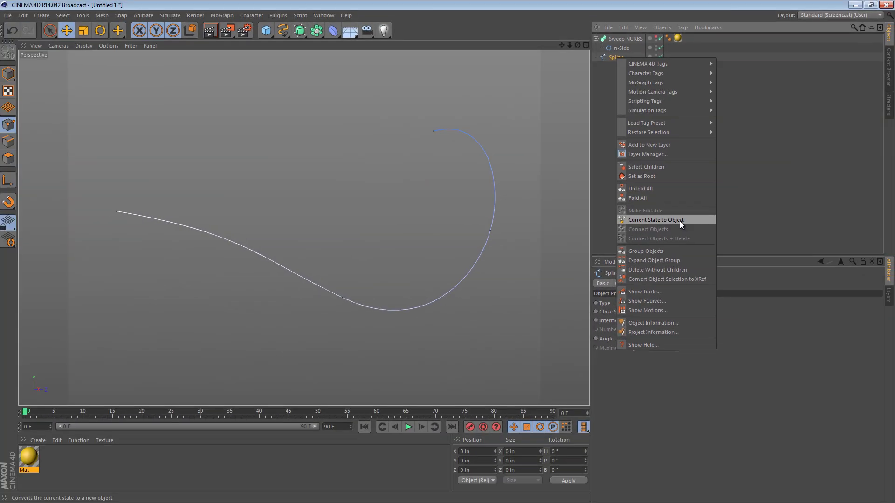
click(680, 220)
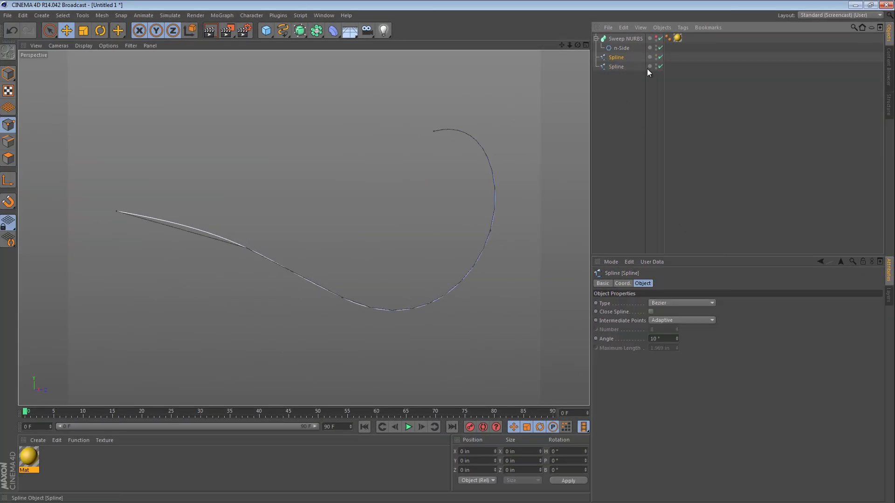
click(116, 211)
click(617, 66)
key(ctrl+a)
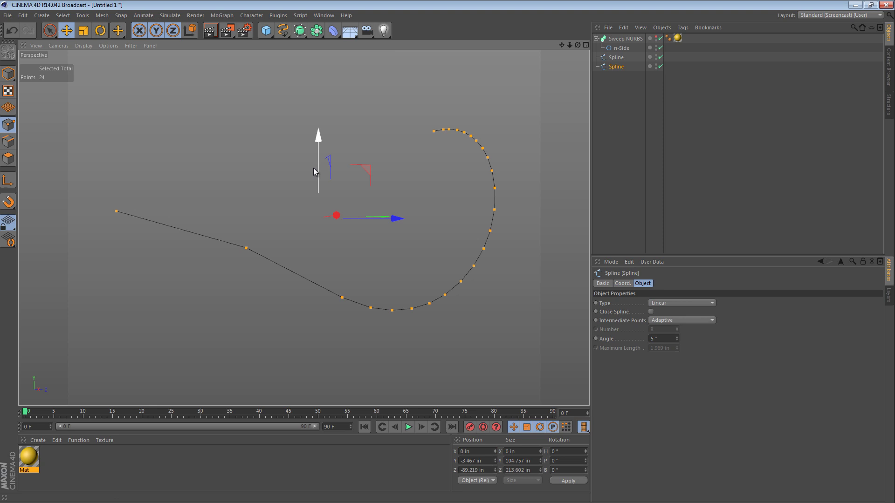
In the Right view, pull one point down-left to bend the straight section.
key(F3)
click(252, 279)
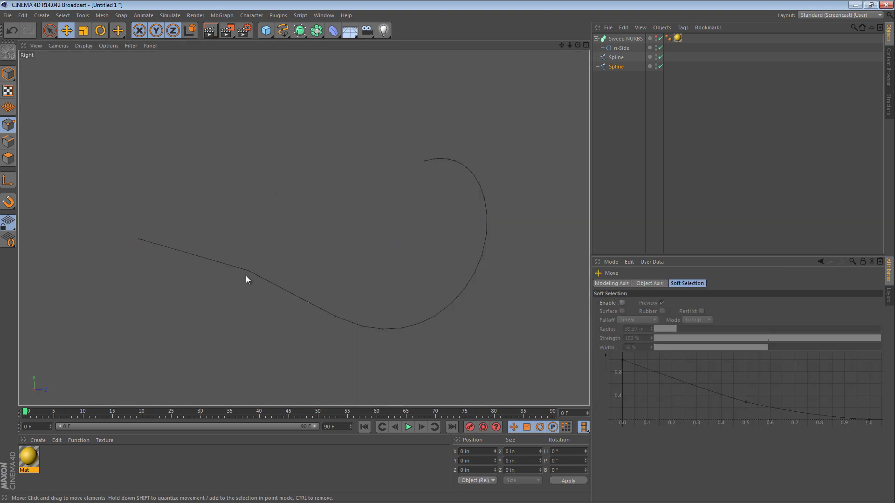
drag(246, 279, 237, 294)
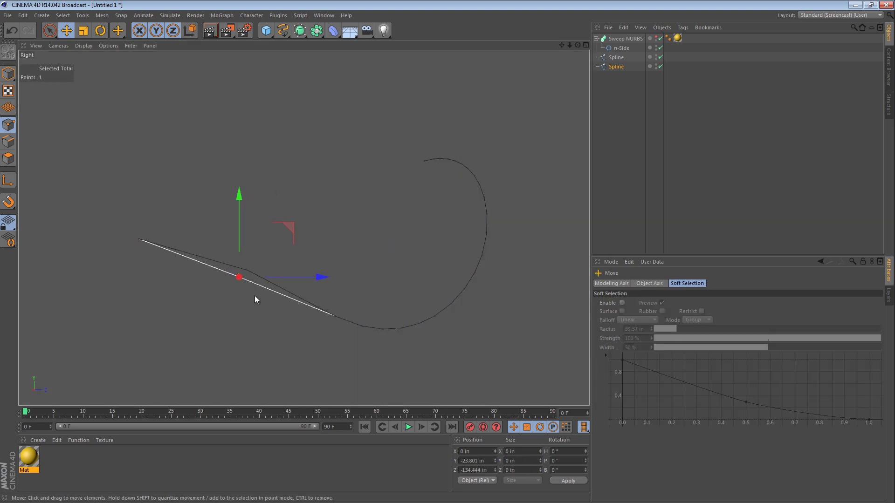
click(384, 340)
Live-select seven points along the spline's curved end.
key(space)
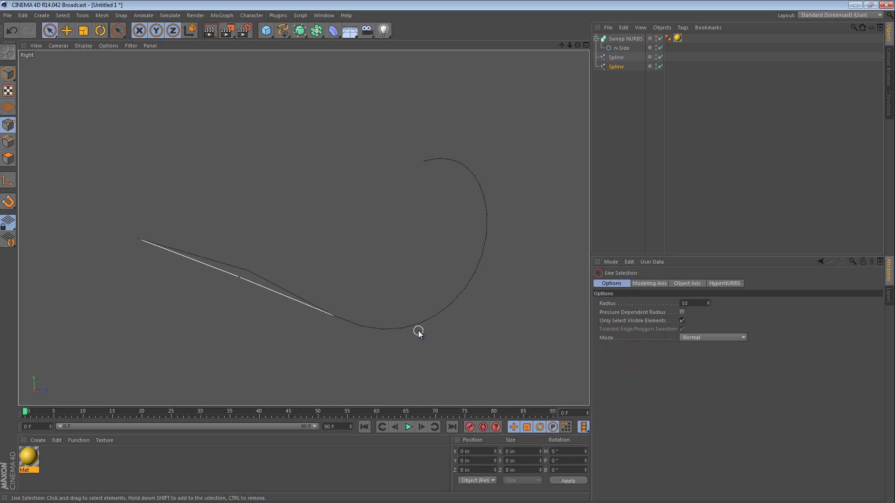
click(419, 325)
shift+click(451, 304)
shift+click(474, 273)
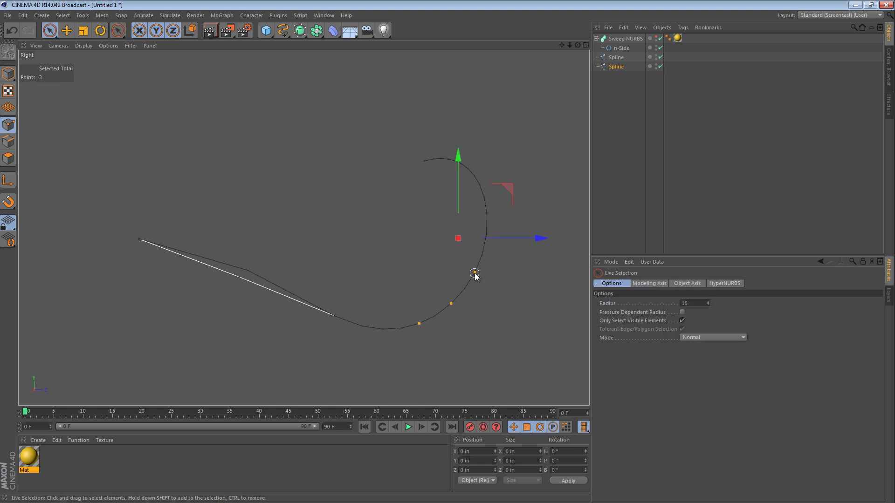
shift+click(486, 235)
shift+click(484, 197)
shift+click(474, 176)
shift+click(463, 161)
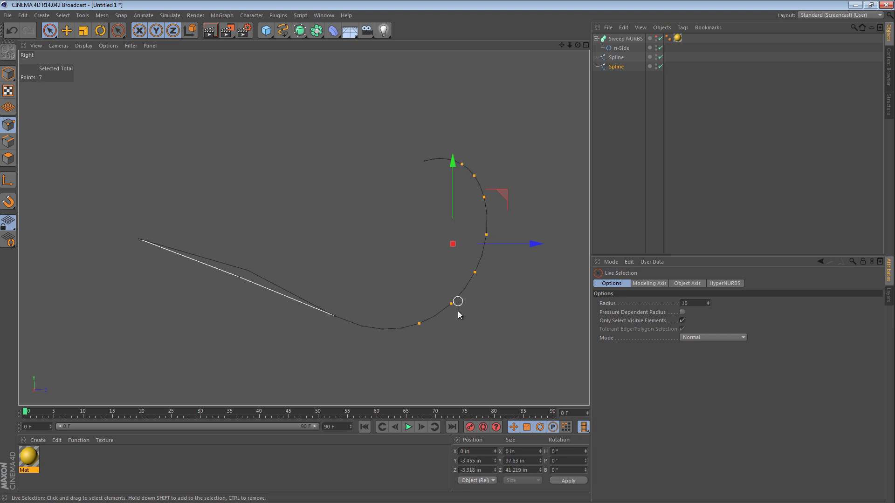
Scale the selected curve points inward, then select all points in perspective view.
key(t)
drag(488, 319, 441, 326)
key(e)
key(t)
click(437, 324)
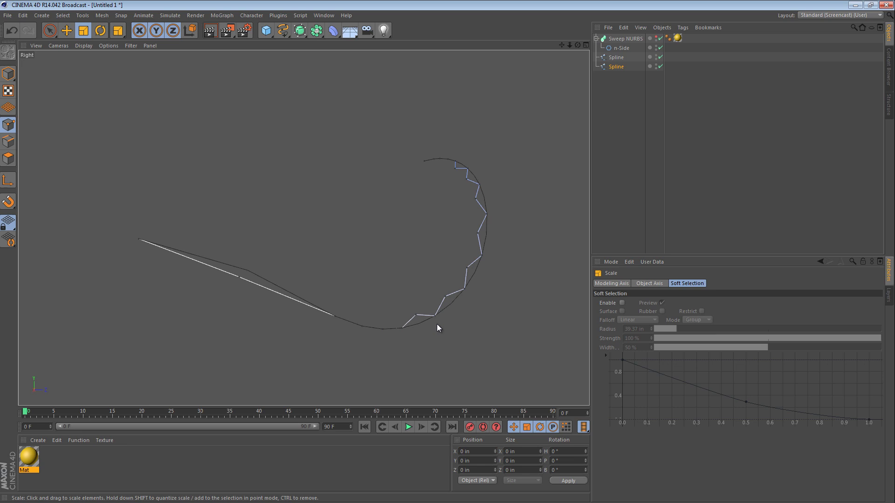
key(F1)
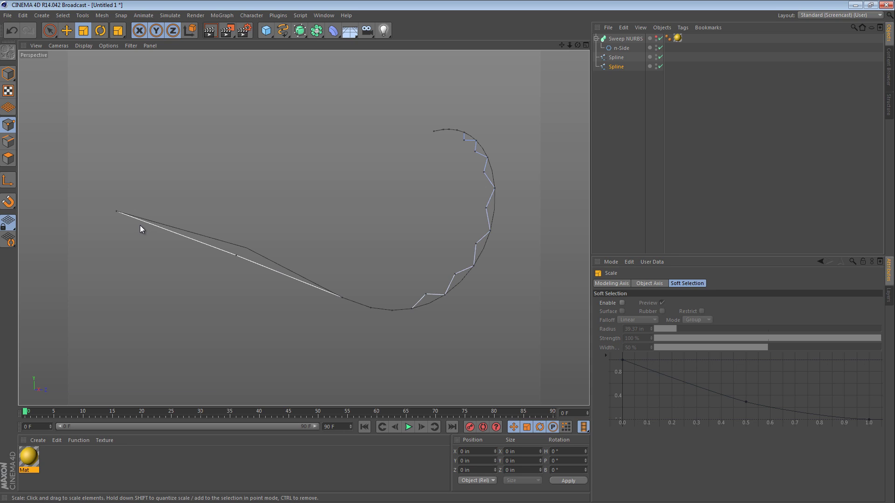
key(ctrl+a)
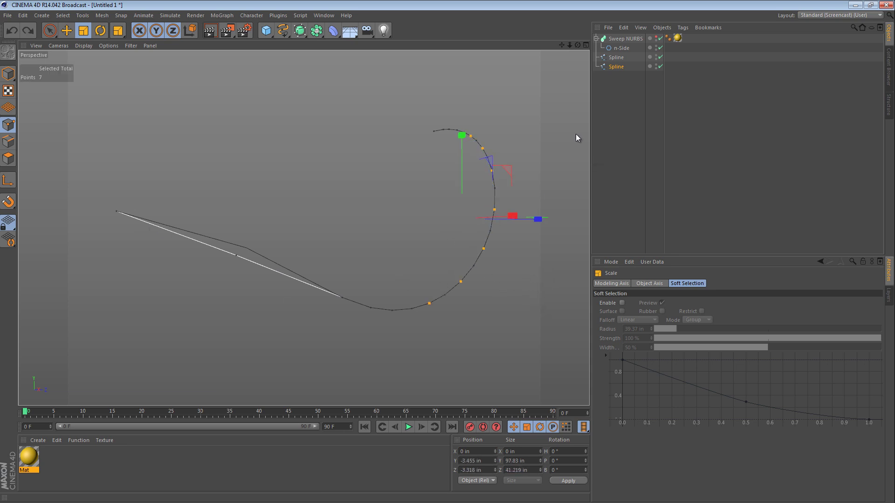
Place the edited spline after n-Side under Sweep NURBS and enable the sweep, restoring the yellow tube.
click(615, 112)
drag(615, 67, 624, 53)
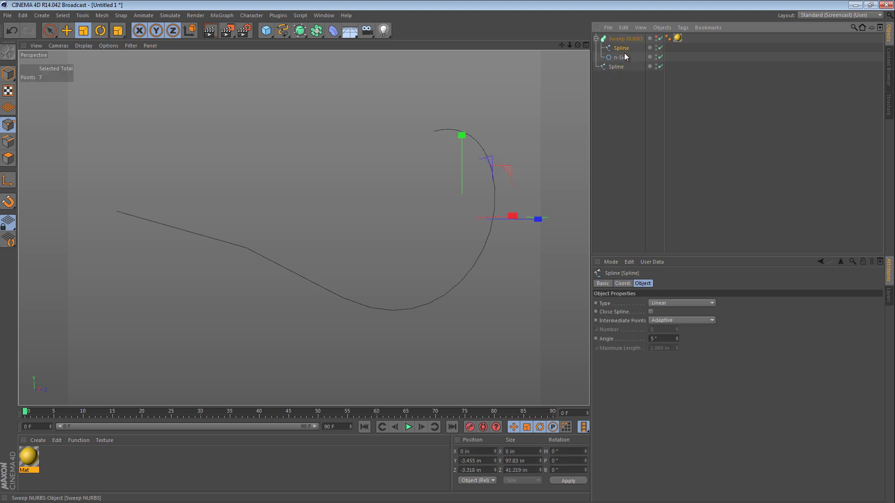
click(624, 44)
click(659, 39)
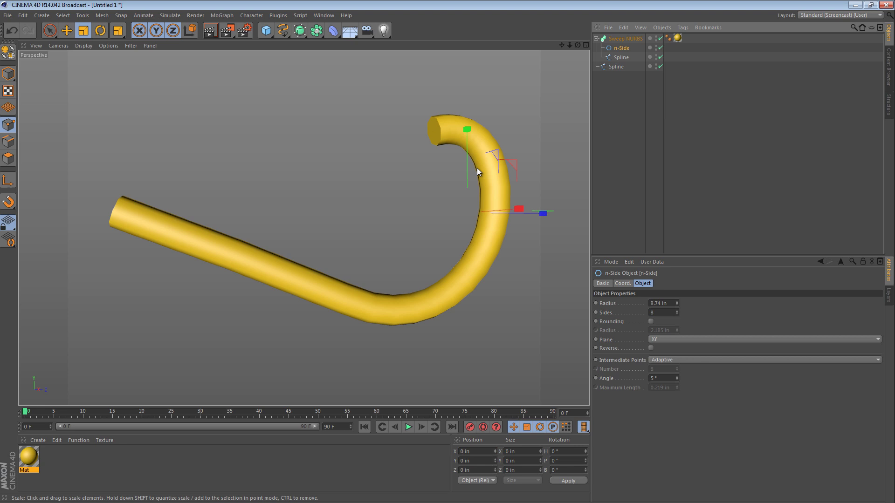
click(621, 56)
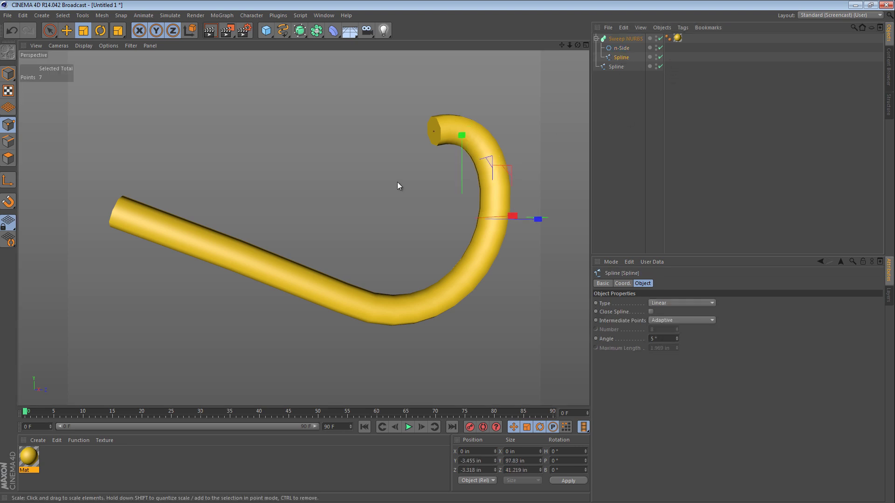
key(F3)
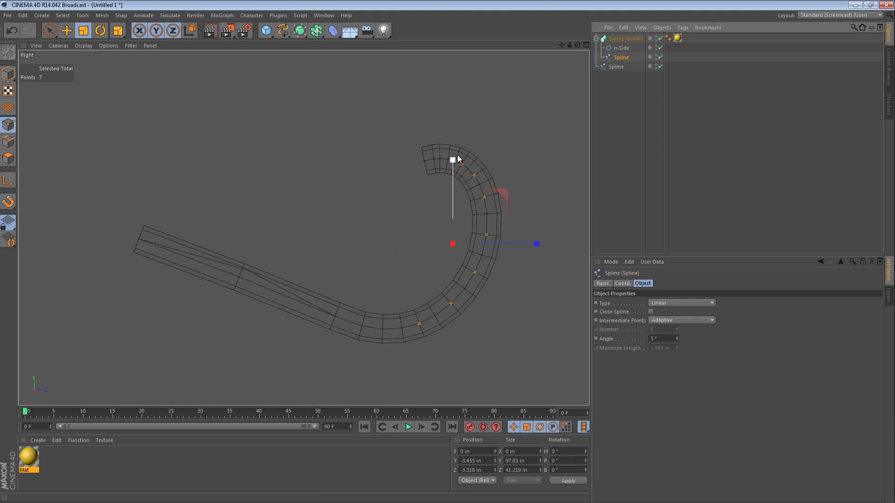
Set the path spline's Type to B-Spline and Intermediate Points to Uniform.
click(690, 304)
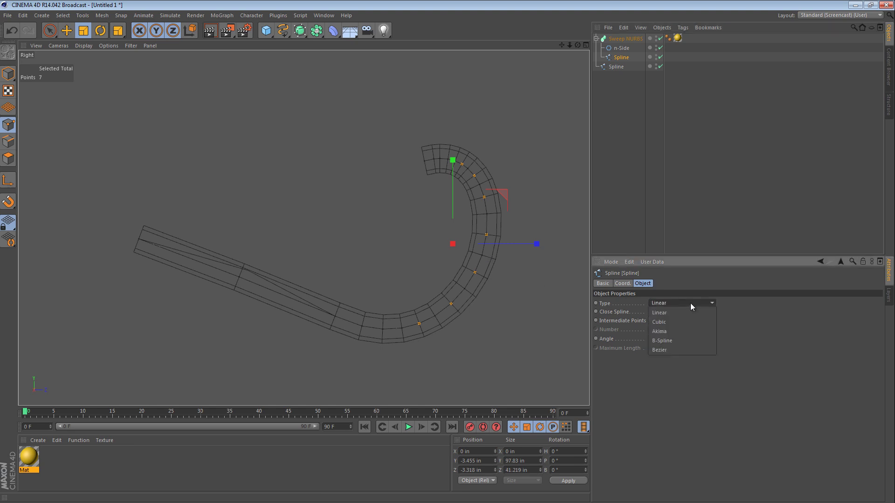
click(681, 322)
click(688, 303)
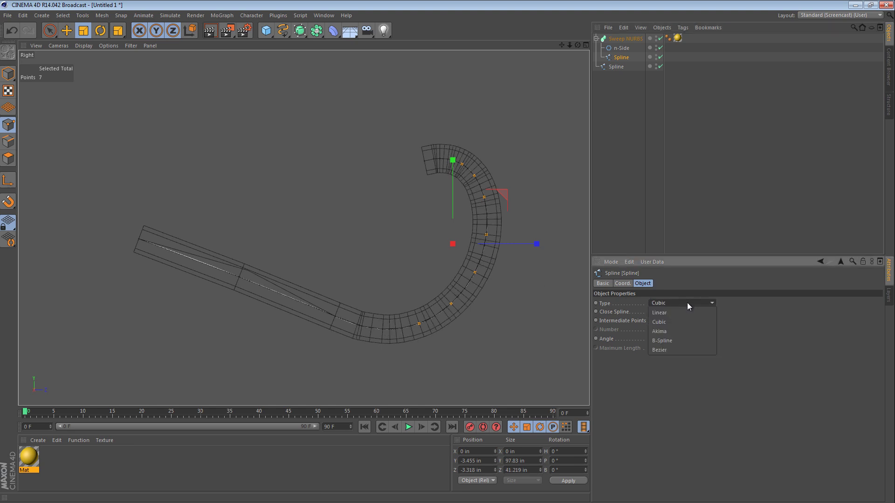
click(686, 340)
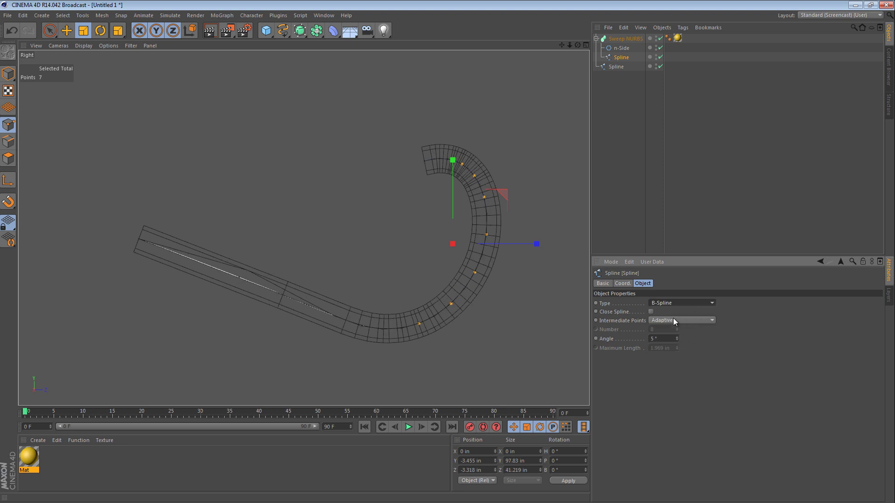
click(697, 320)
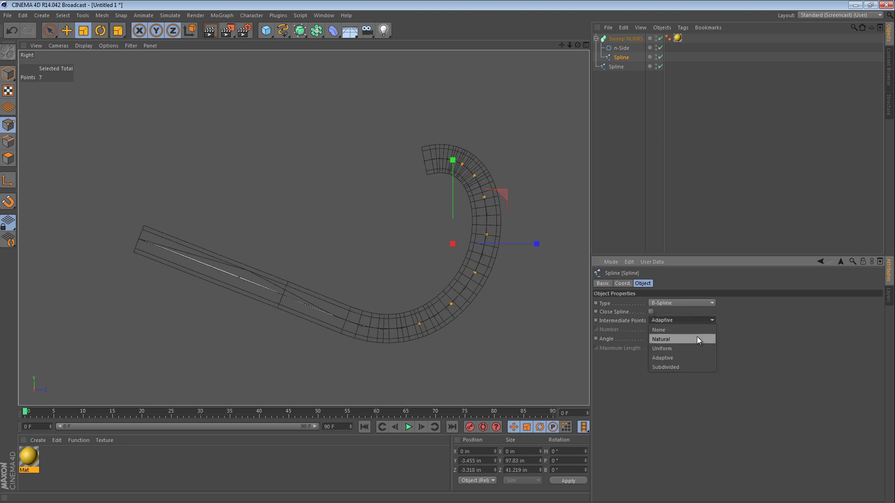
click(697, 337)
click(695, 322)
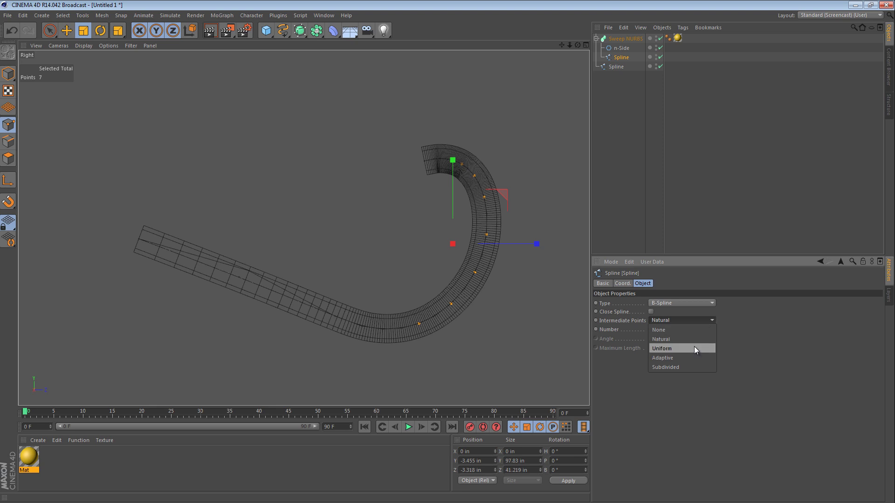
click(695, 346)
key(F1)
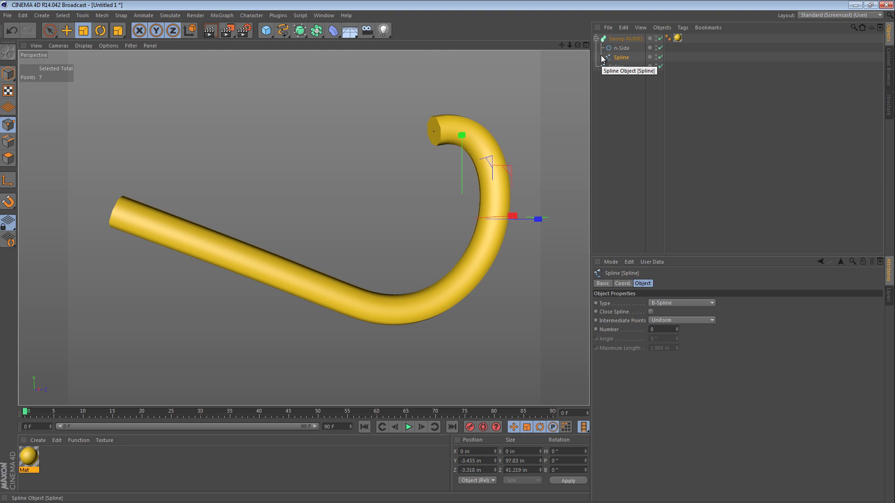
Replace the sweep path with the Bezier spline and raise its adaptive Angle to 43°.
click(625, 99)
click(625, 57)
key(Delete)
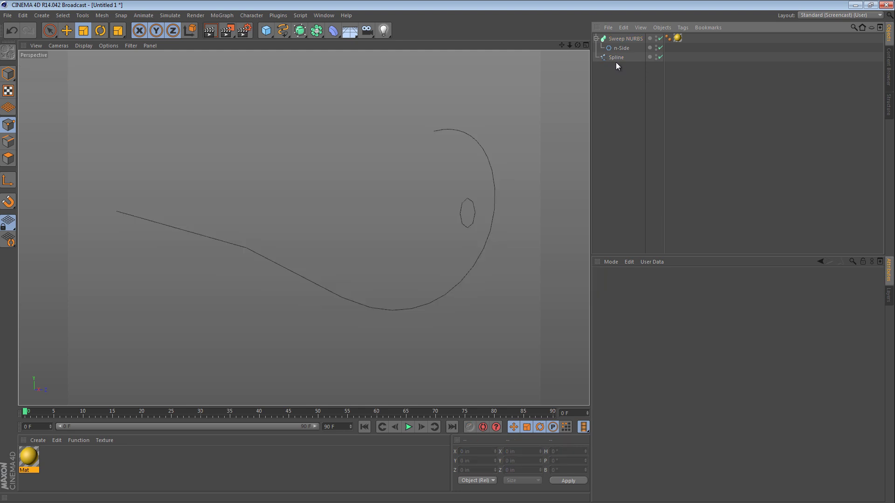
drag(617, 59, 622, 56)
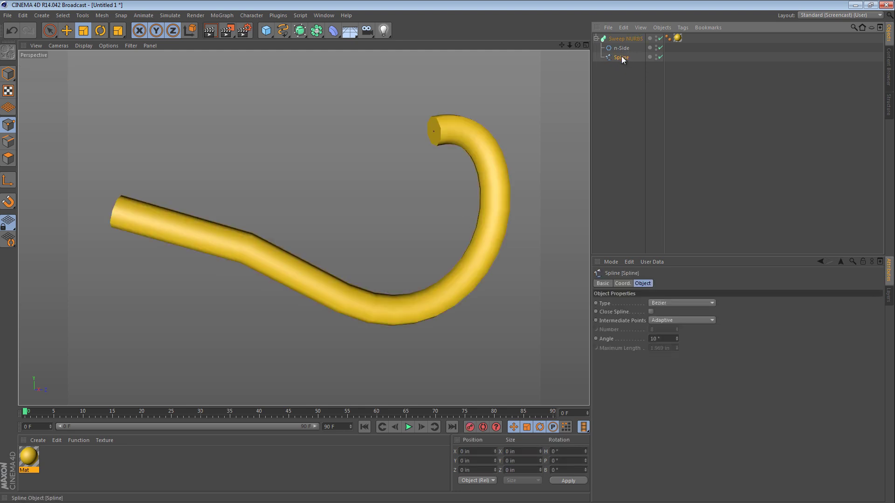
key(F3)
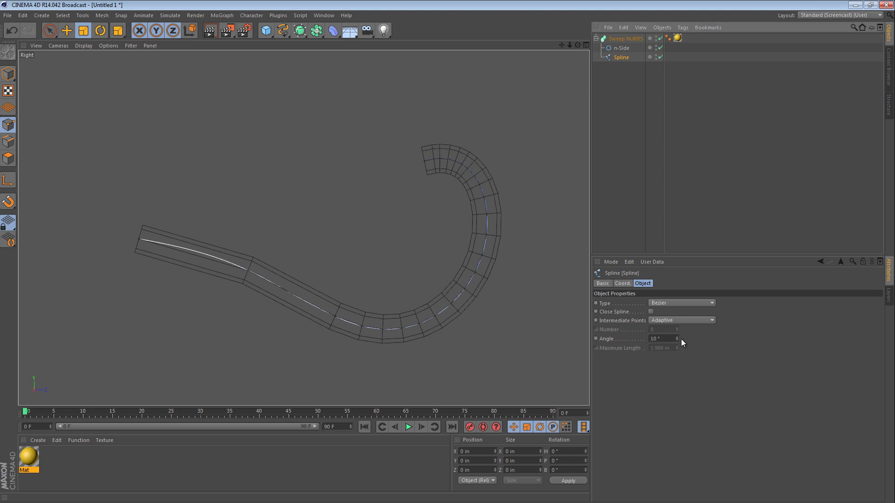
drag(678, 337, 678, 338)
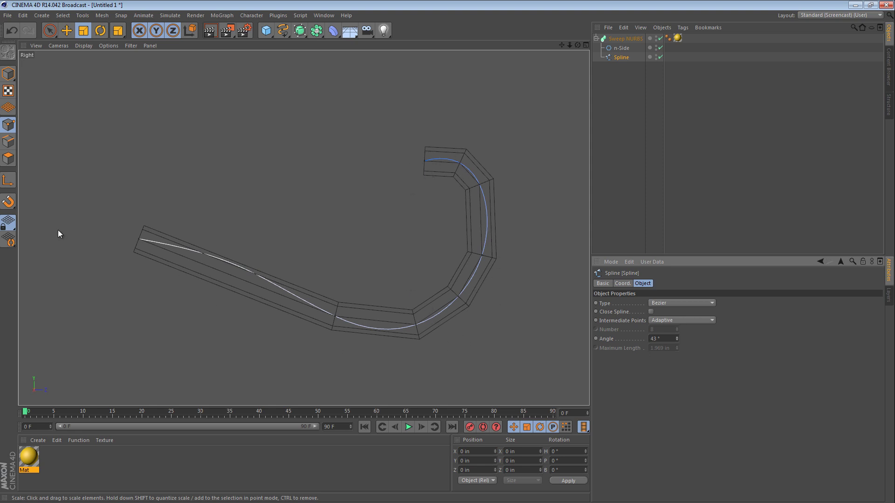
Bake the Bezier path with Current State to Object, move the original Spline to root, and select all points of the new spline.
right_click(625, 58)
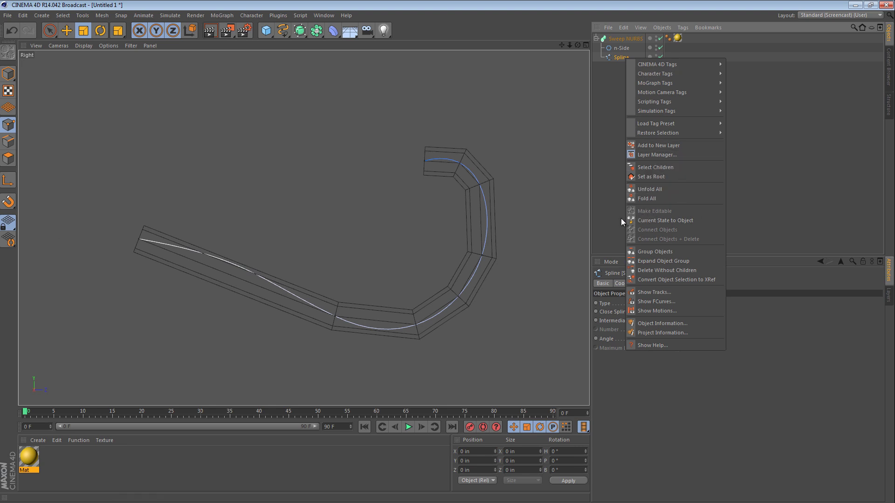
click(672, 220)
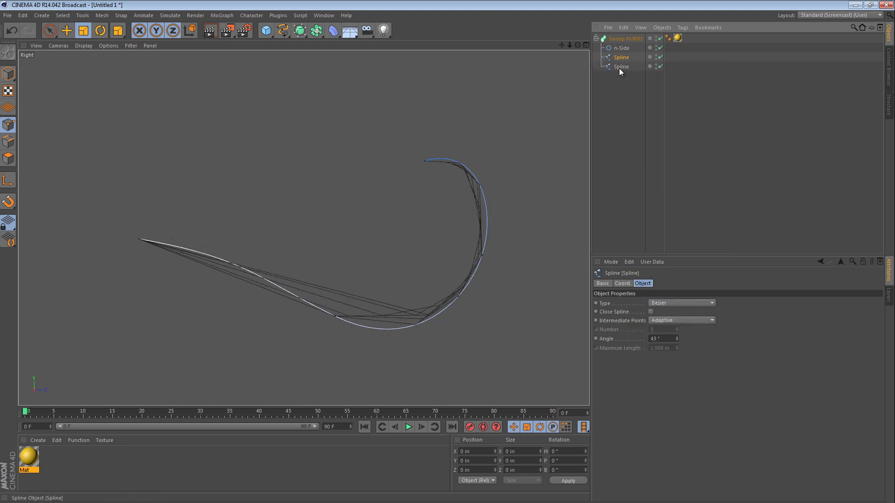
drag(626, 61, 622, 63)
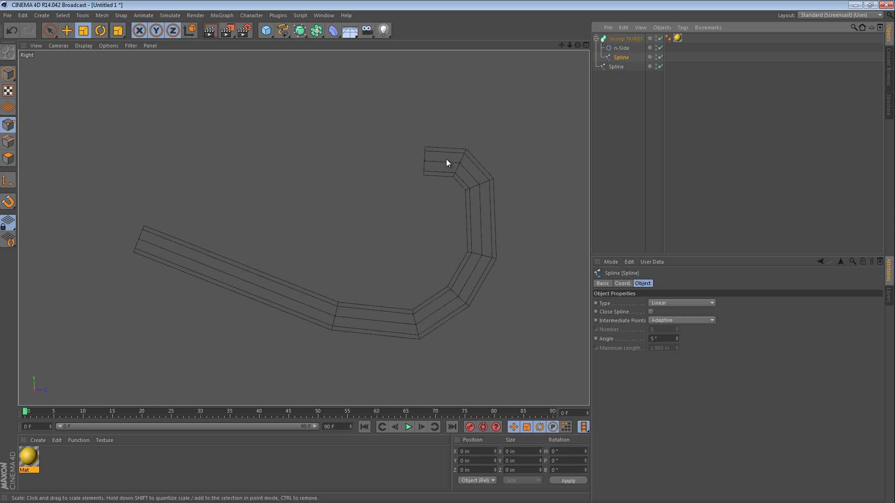
key(ctrl+a)
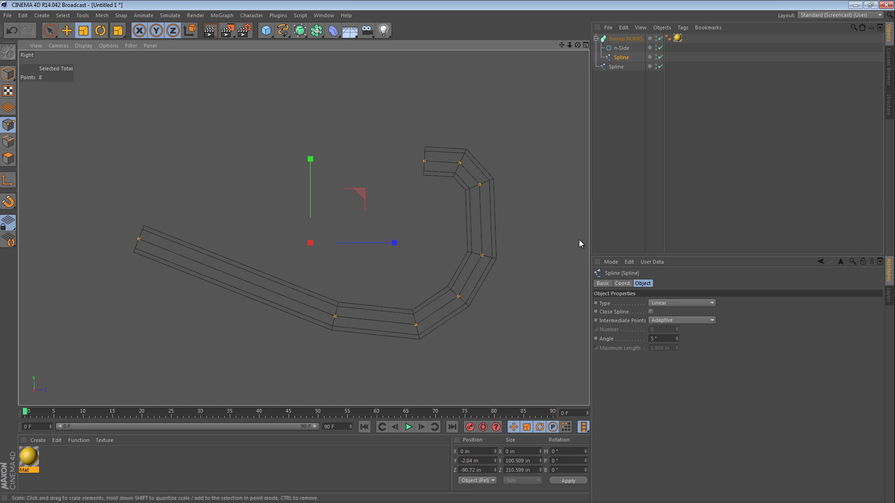
key(F1)
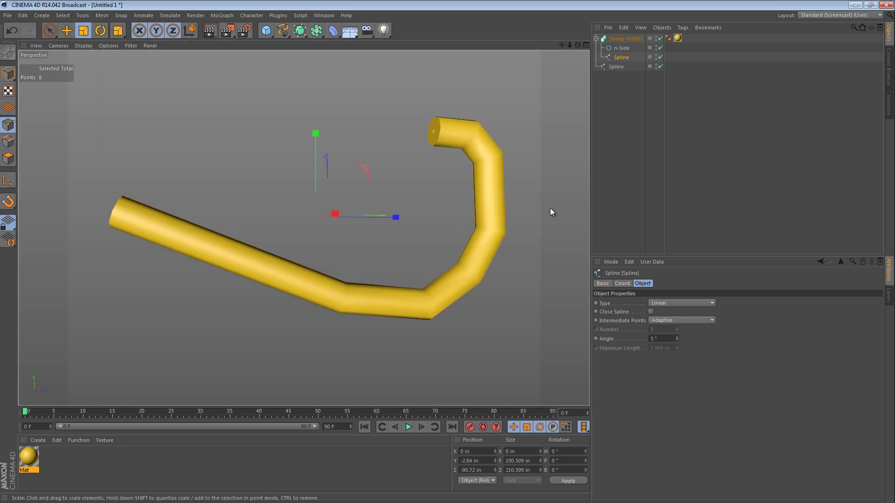